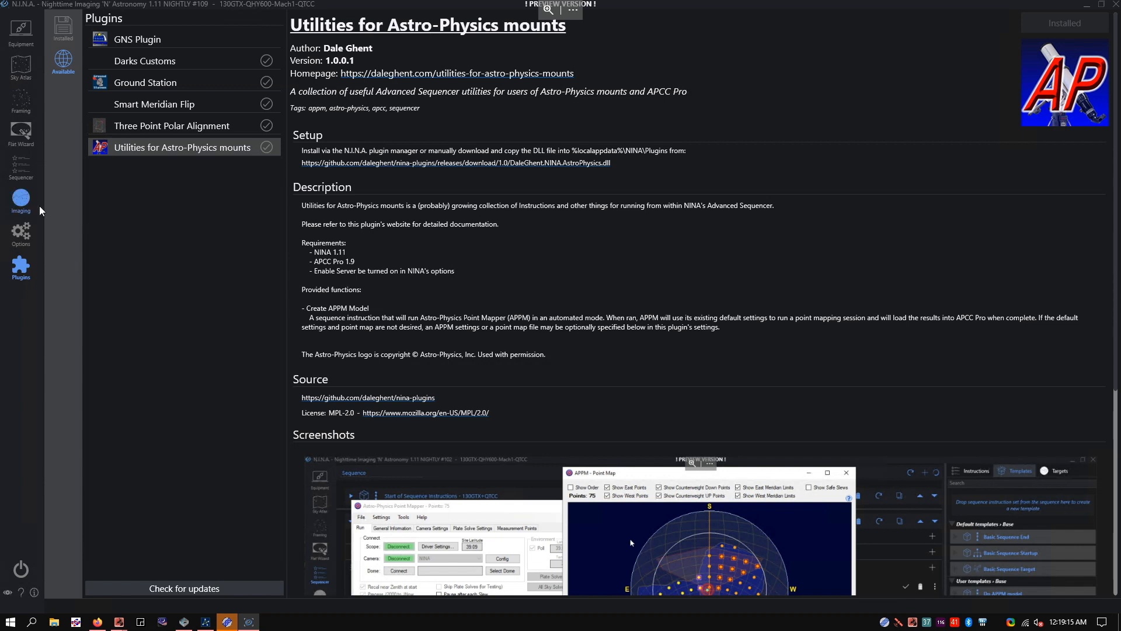
Step: Check the Server enabled setting in the general options and return to the plugins page
{"action": "left_click", "coordinate": [27, 233]}
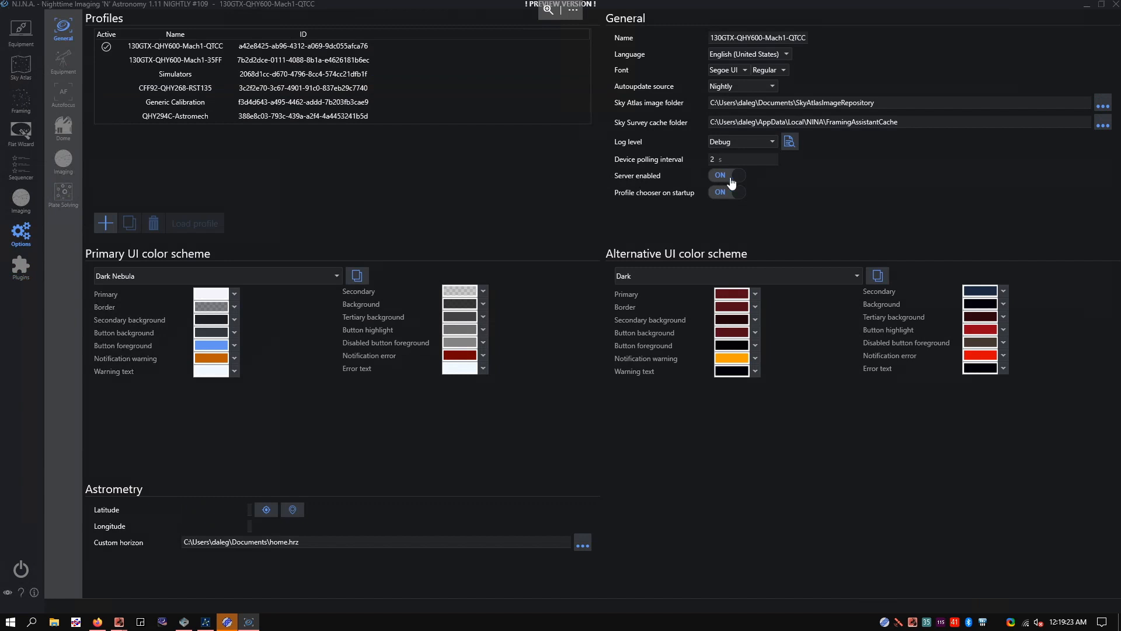
{"action": "mouse_move", "coordinate": [672, 175]}
{"action": "left_click", "coordinate": [21, 266]}
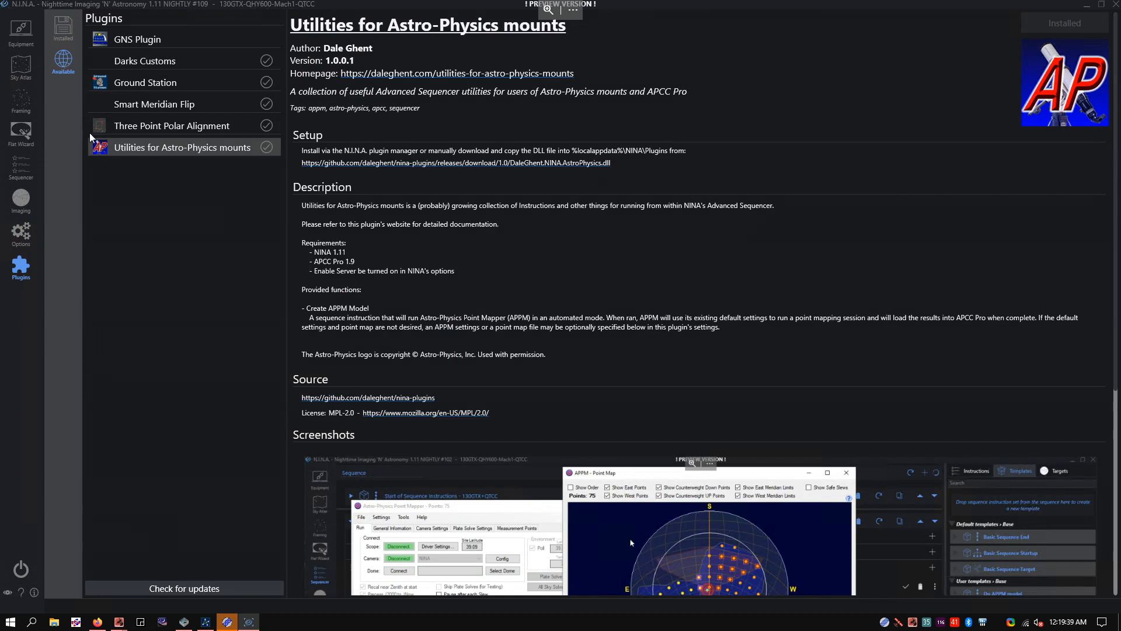
Step: Review the Utilities for Astro-Physics mounts plugin's description and show its options among the installed plugins
{"action": "left_click", "coordinate": [162, 146]}
{"action": "scroll", "coordinate": [557, 210], "scroll_direction": "down", "scroll_amount": 5}
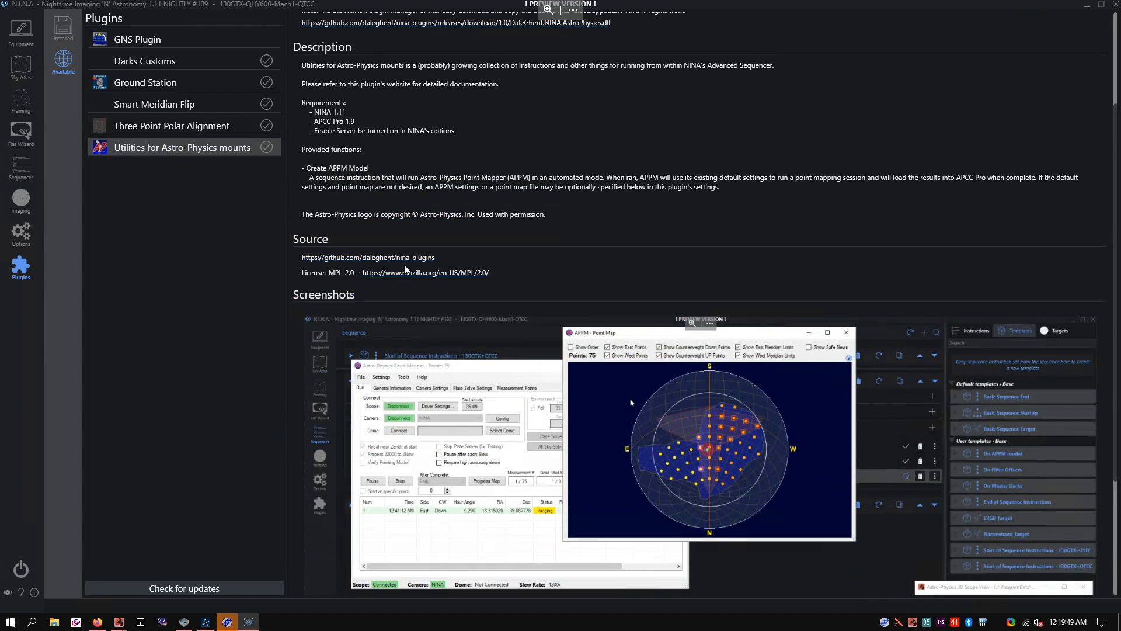
{"action": "scroll", "coordinate": [421, 266], "scroll_direction": "up", "scroll_amount": 2}
{"action": "scroll", "coordinate": [421, 266], "scroll_direction": "up", "scroll_amount": 3}
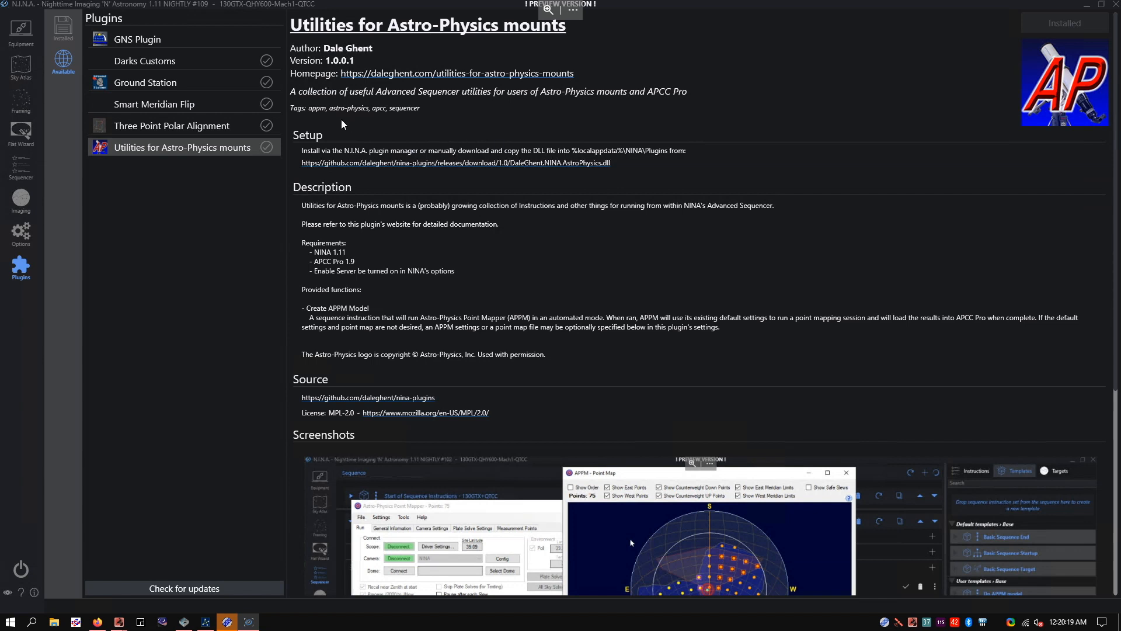
{"action": "left_click", "coordinate": [65, 35]}
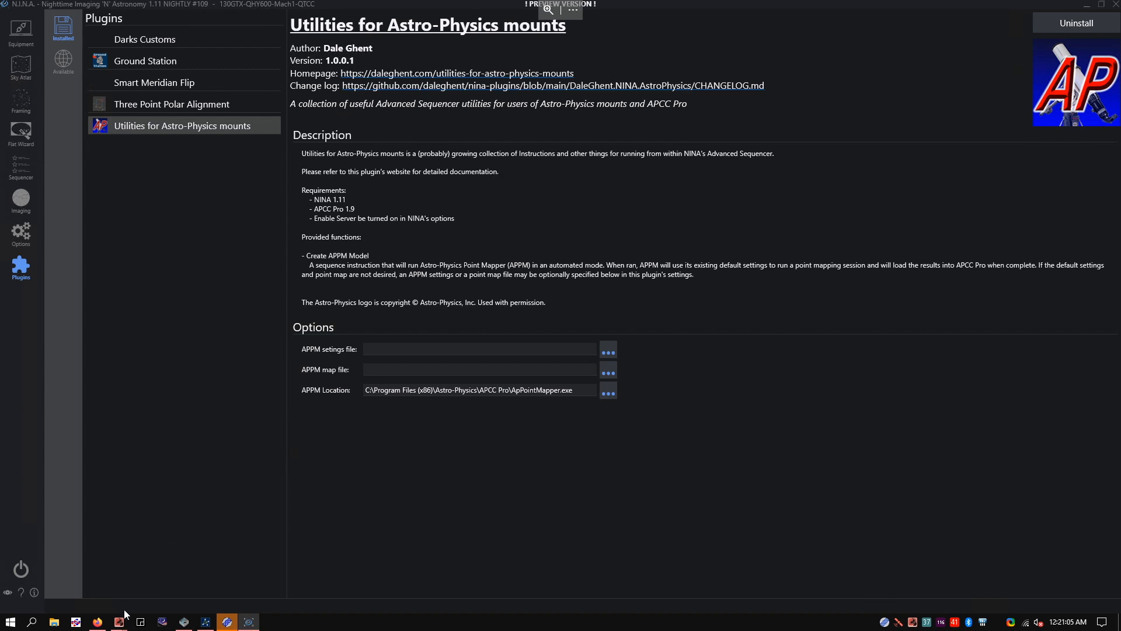
Step: Switch to Astro-Physics Command Center Pro and launch its point mapper, APPM
{"action": "mouse_move", "coordinate": [120, 621]}
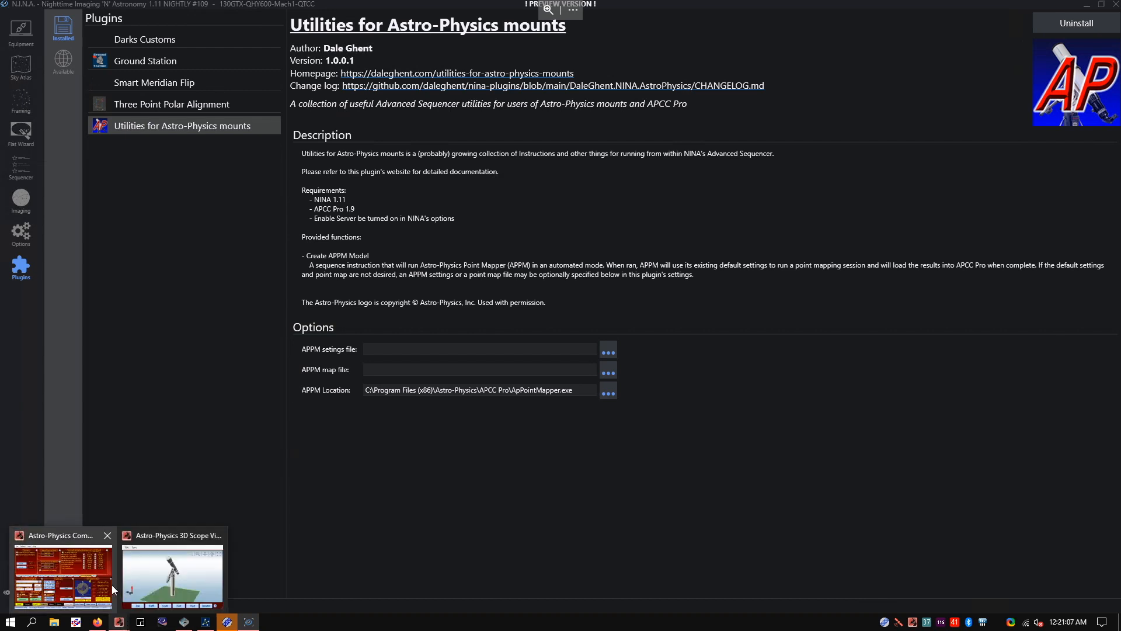
{"action": "left_click", "coordinate": [89, 569]}
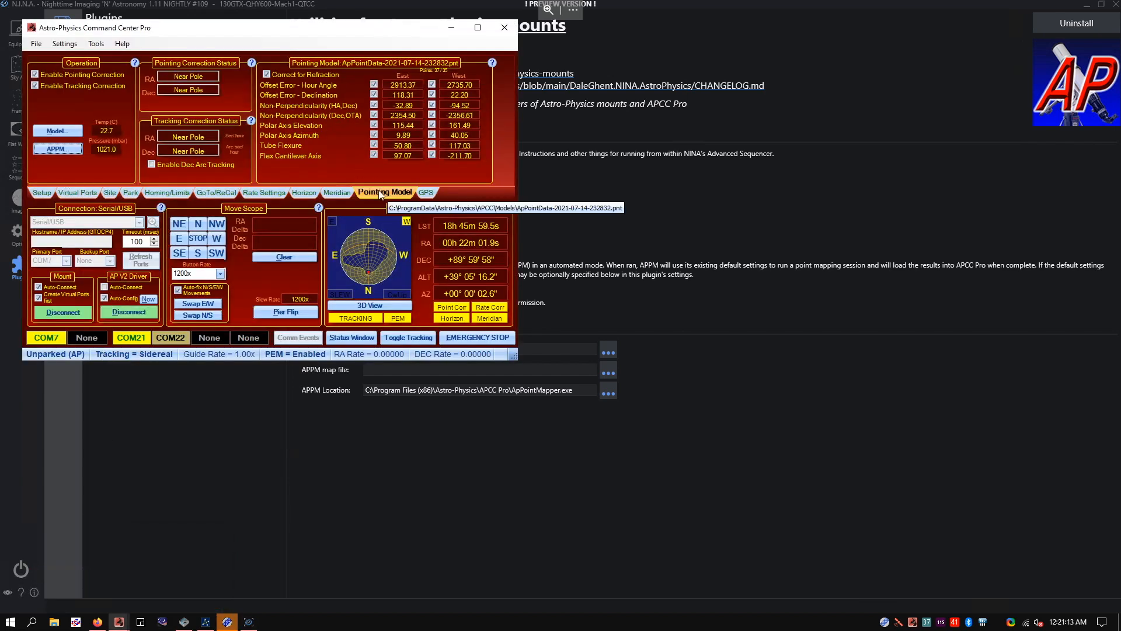
{"action": "left_click", "coordinate": [51, 149]}
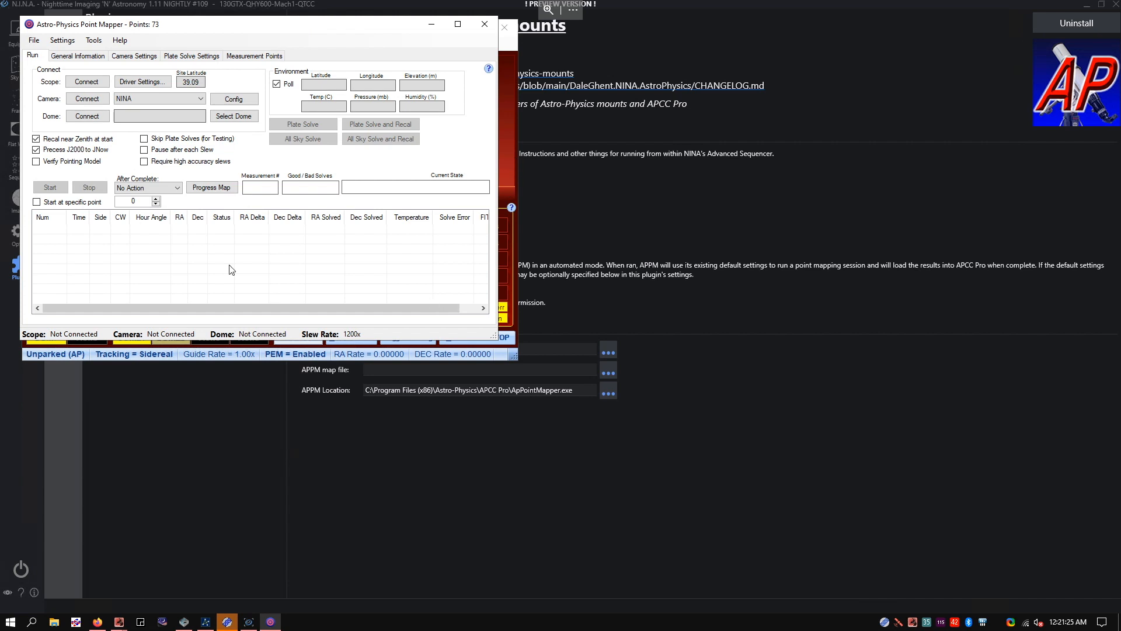
Step: Keep NINA as the point mapper's camera and select No Action as the after-complete action
{"action": "left_click", "coordinate": [147, 100]}
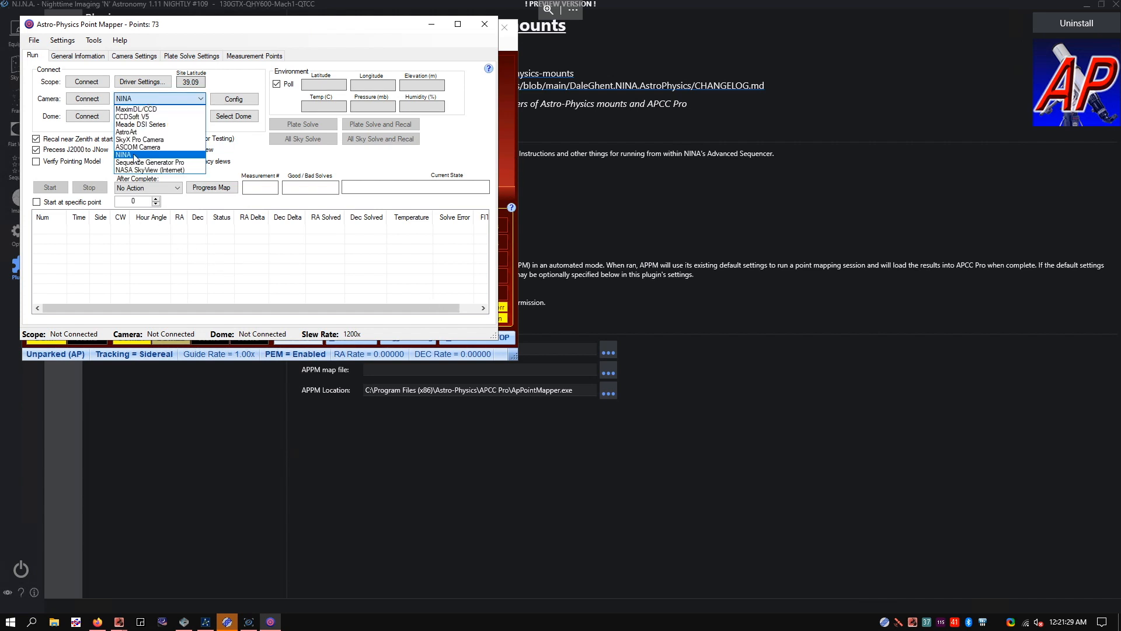
{"action": "left_click", "coordinate": [236, 85]}
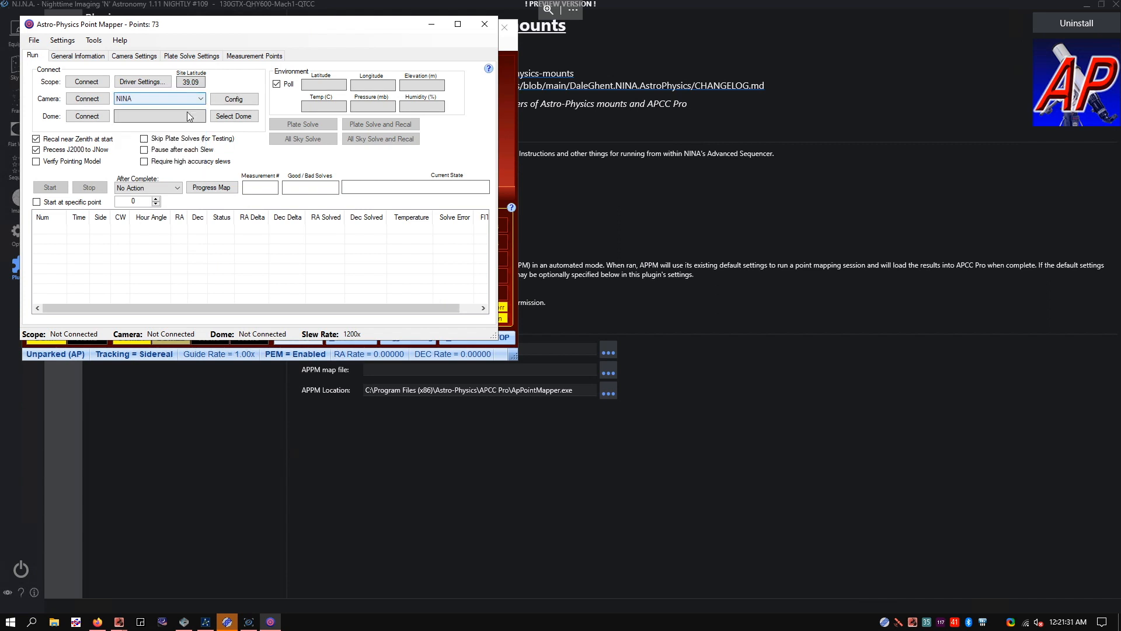
{"action": "mouse_move", "coordinate": [128, 190]}
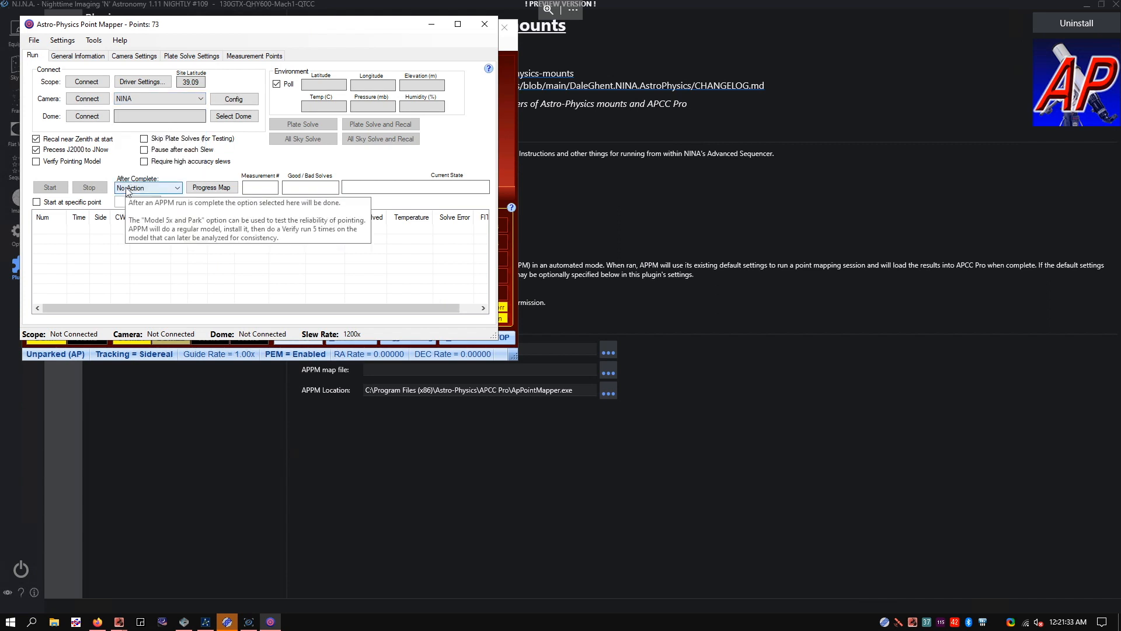
{"action": "left_click", "coordinate": [127, 189]}
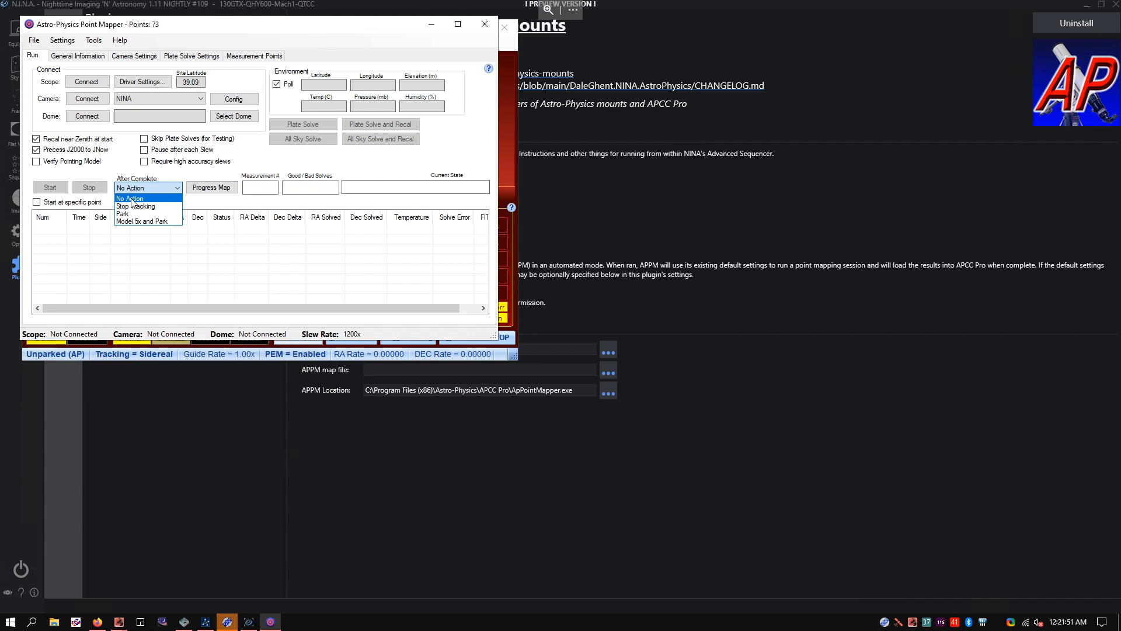
{"action": "left_click", "coordinate": [131, 201]}
{"action": "left_click", "coordinate": [130, 187]}
{"action": "left_click", "coordinate": [130, 199]}
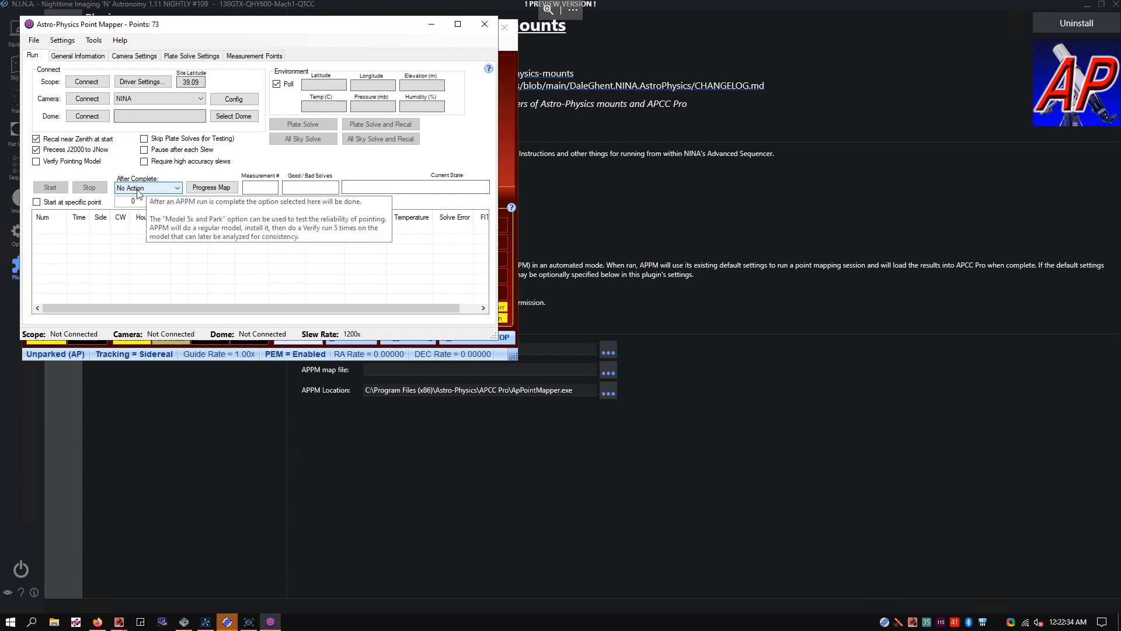
Step: Close the Astro-Physics Point Mapper and return to the sequencer in N.I.N.A
{"action": "left_click", "coordinate": [486, 27]}
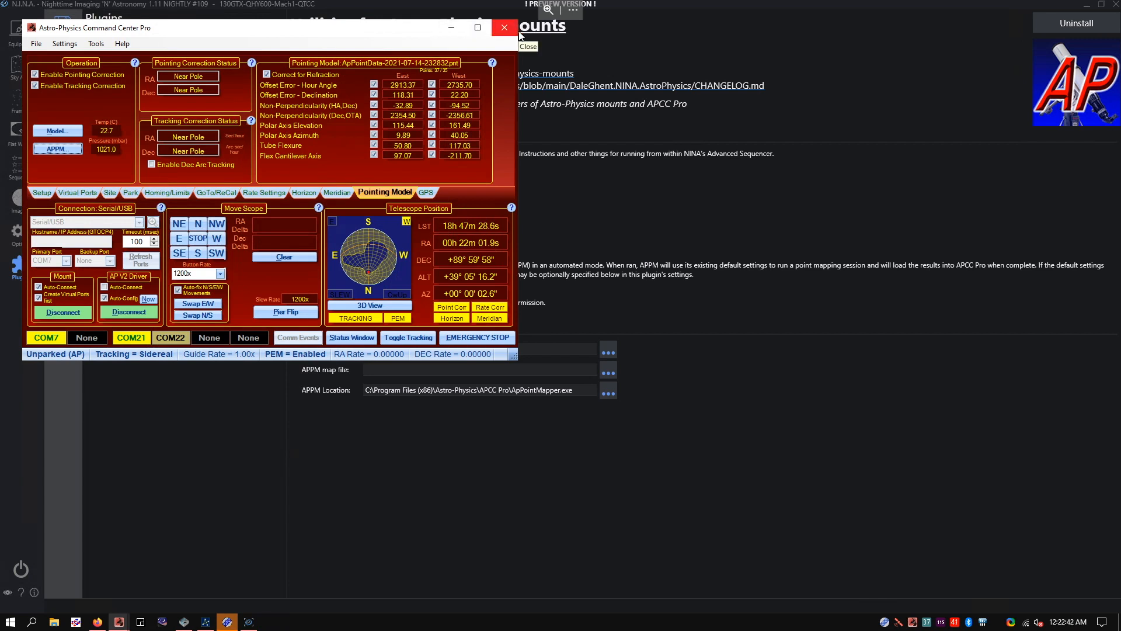
{"action": "left_click", "coordinate": [652, 213]}
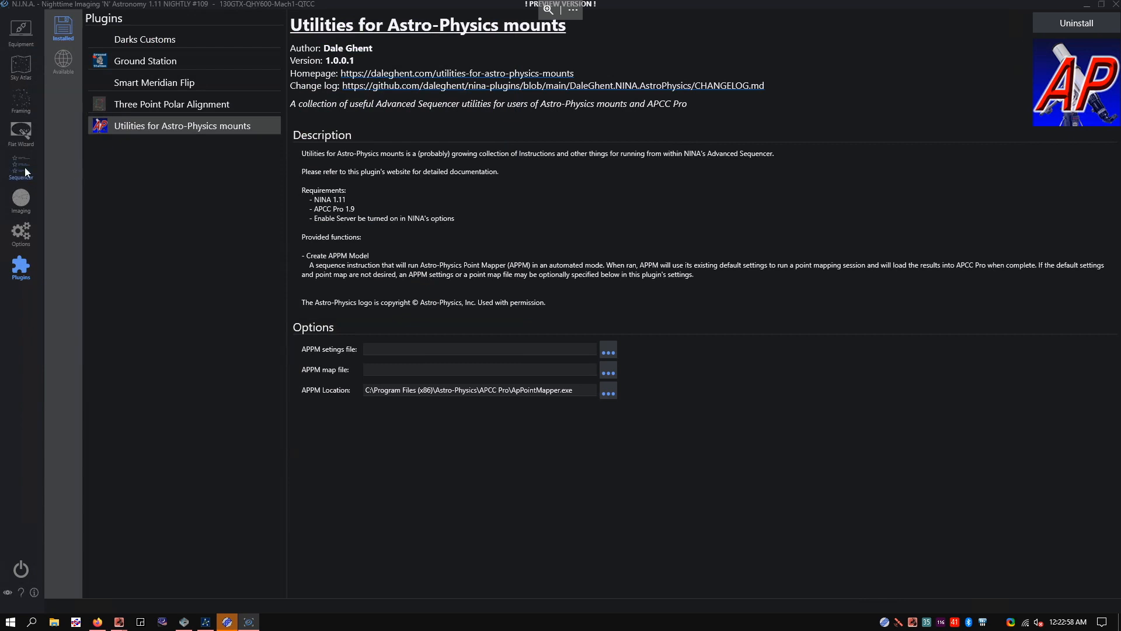
{"action": "left_click", "coordinate": [21, 167]}
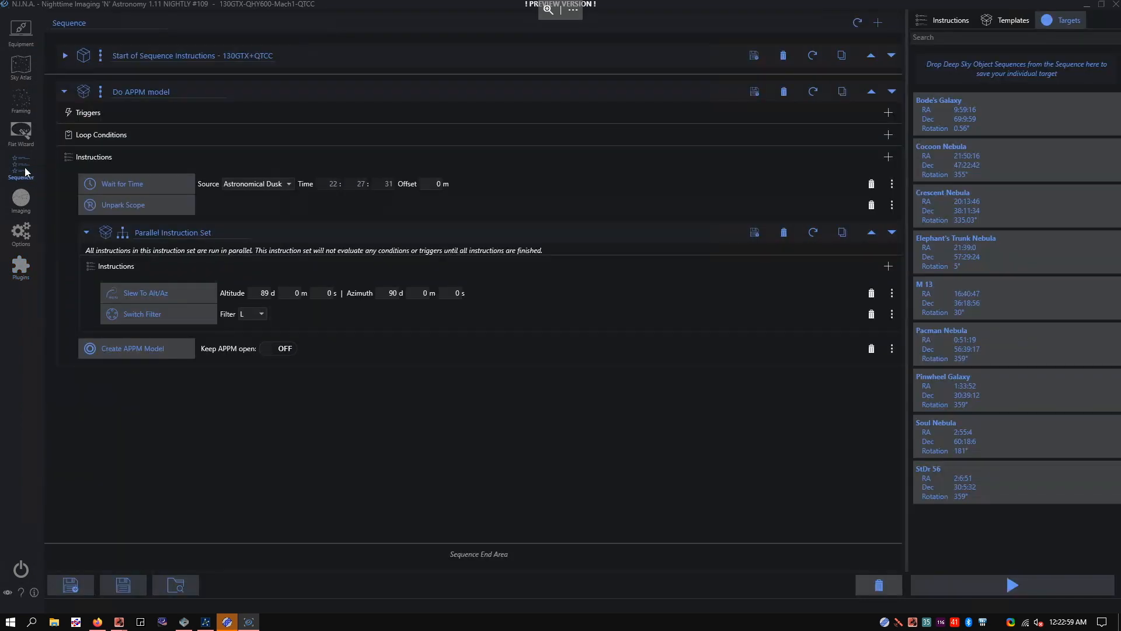
Step: Add a standalone Create APPM Model instruction above the Do APPM model set in the sequence and delete it again
{"action": "left_click", "coordinate": [64, 91]}
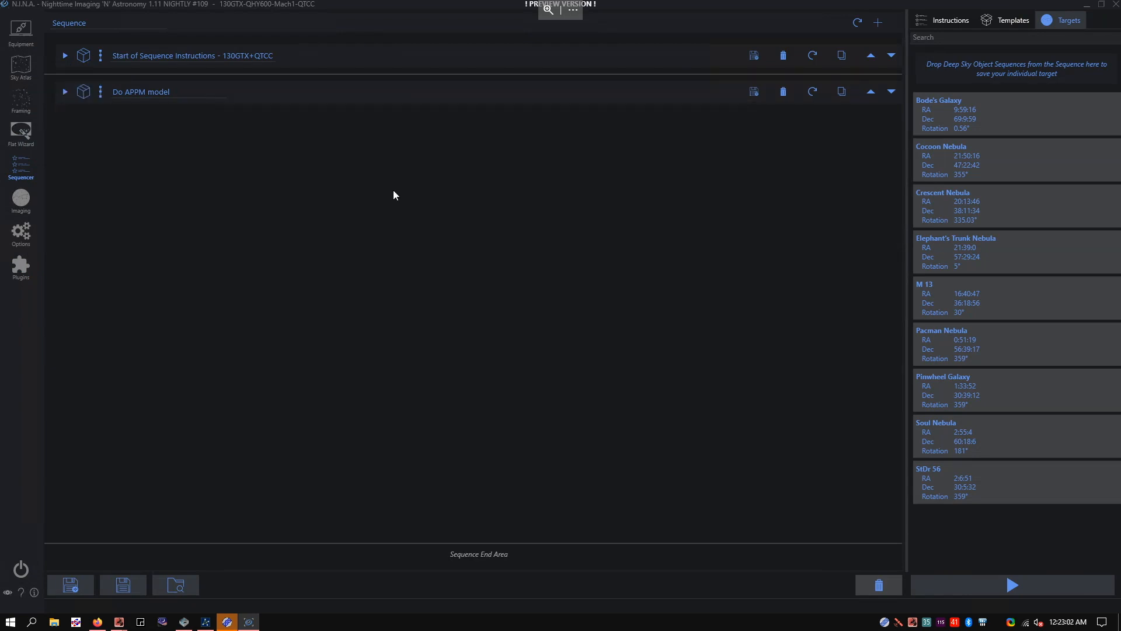
{"action": "left_click", "coordinate": [940, 22]}
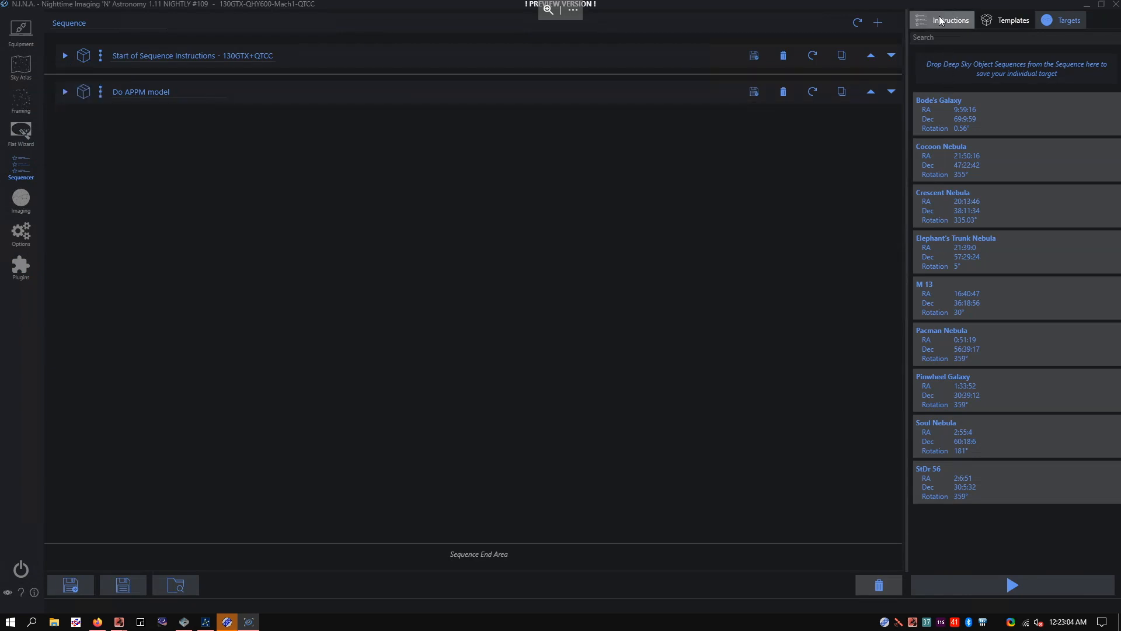
{"action": "left_click_drag", "start_coordinate": [972, 130], "coordinate": [169, 160]}
{"action": "left_click_drag", "start_coordinate": [965, 131], "coordinate": [661, 72]}
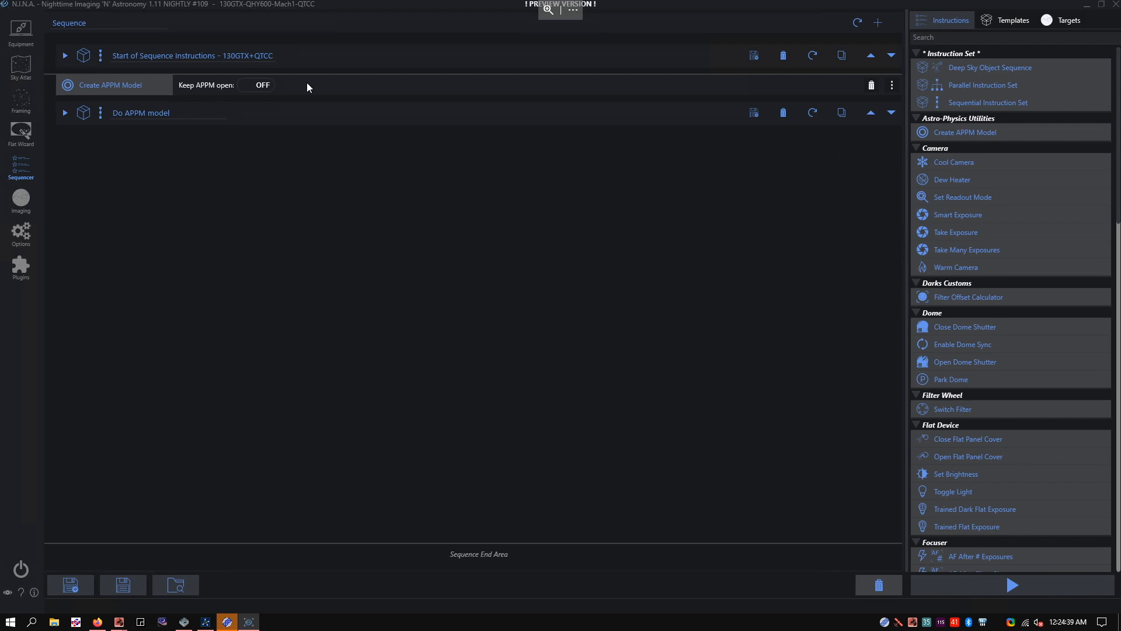
{"action": "left_click", "coordinate": [872, 85]}
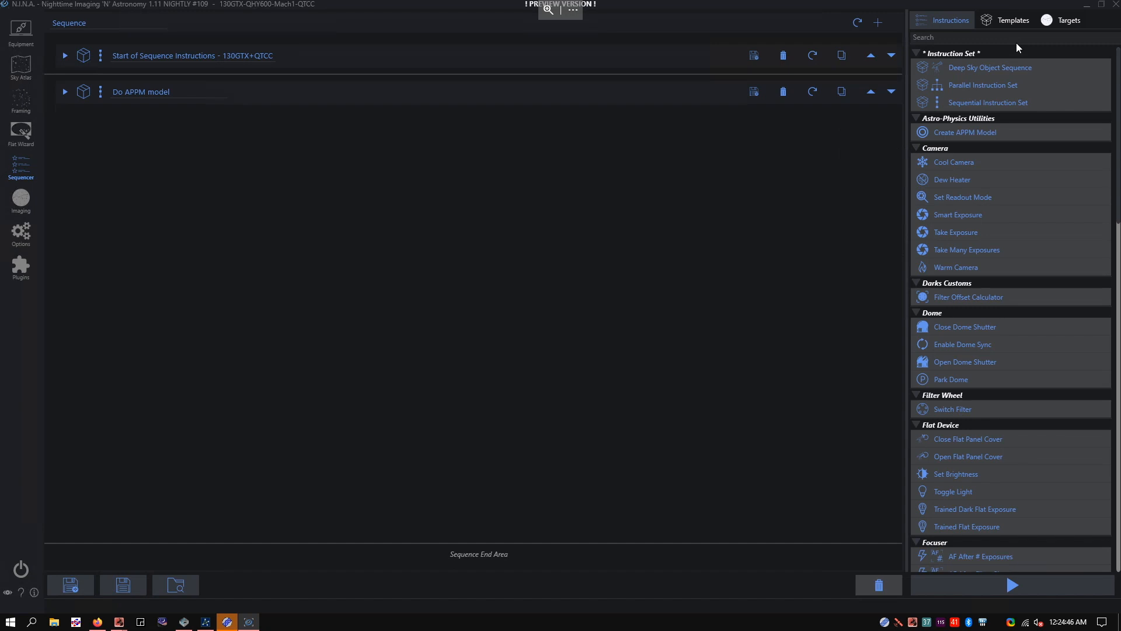
Step: Add a Run Autofocus instruction directly before Create APPM Model inside the Do APPM model set and delete it again
{"action": "left_click", "coordinate": [1019, 19]}
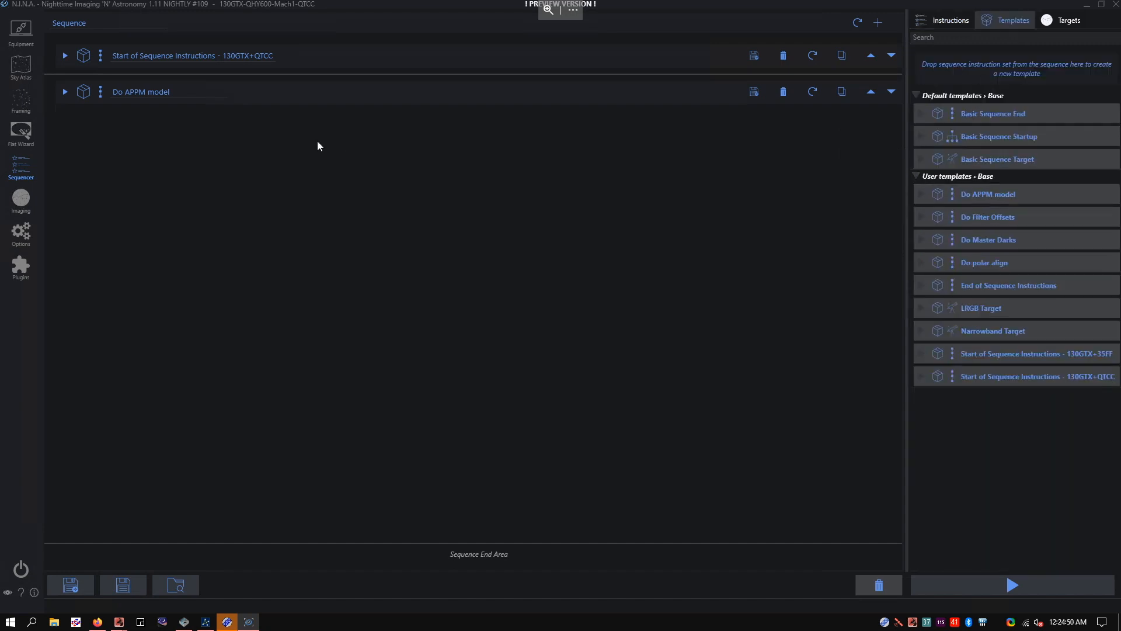
{"action": "left_click", "coordinate": [63, 92]}
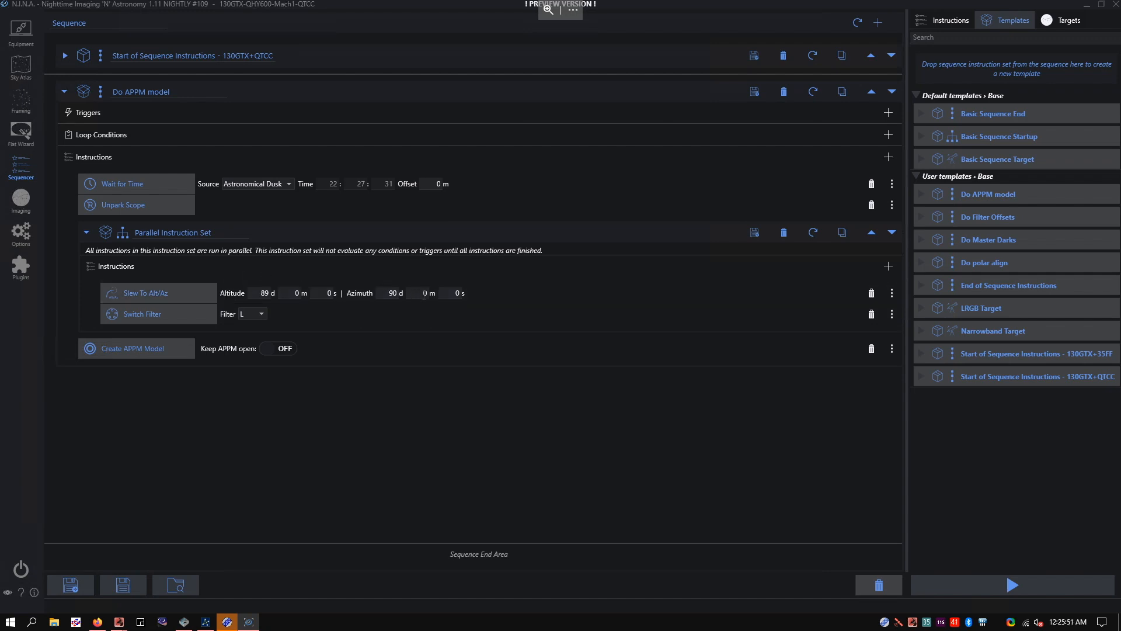
{"action": "left_click", "coordinate": [949, 20]}
{"action": "scroll", "coordinate": [1031, 359], "scroll_direction": "down", "scroll_amount": 6}
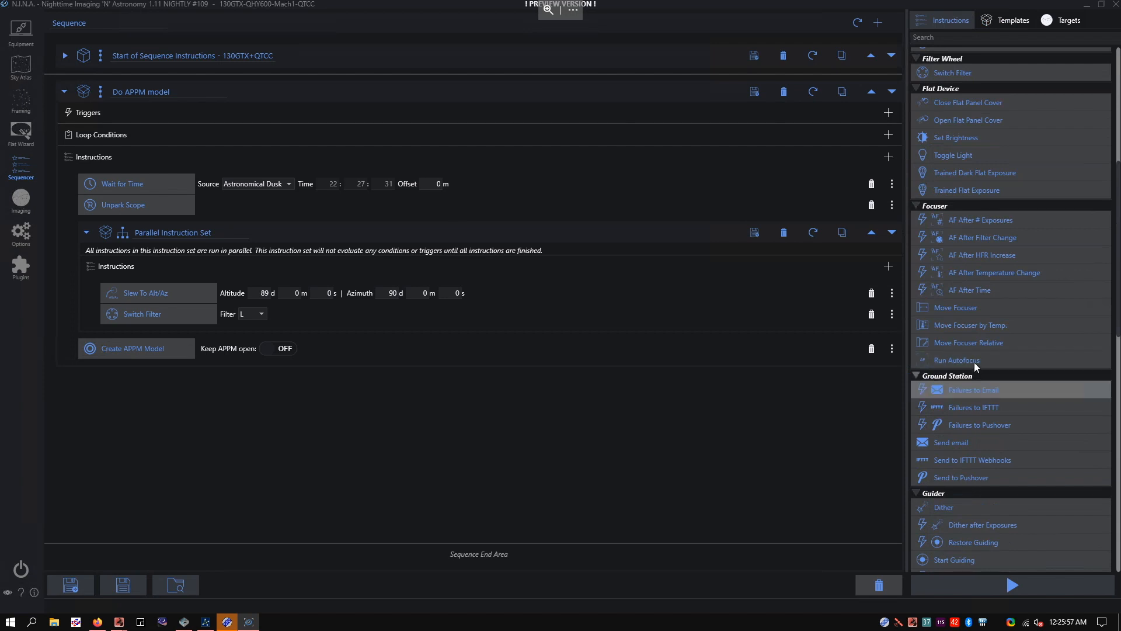
{"action": "mouse_move", "coordinate": [974, 362]}
{"action": "left_mouse_down"}
{"action": "mouse_move", "coordinate": [503, 332]}
{"action": "mouse_move", "coordinate": [358, 343]}
{"action": "left_mouse_up"}
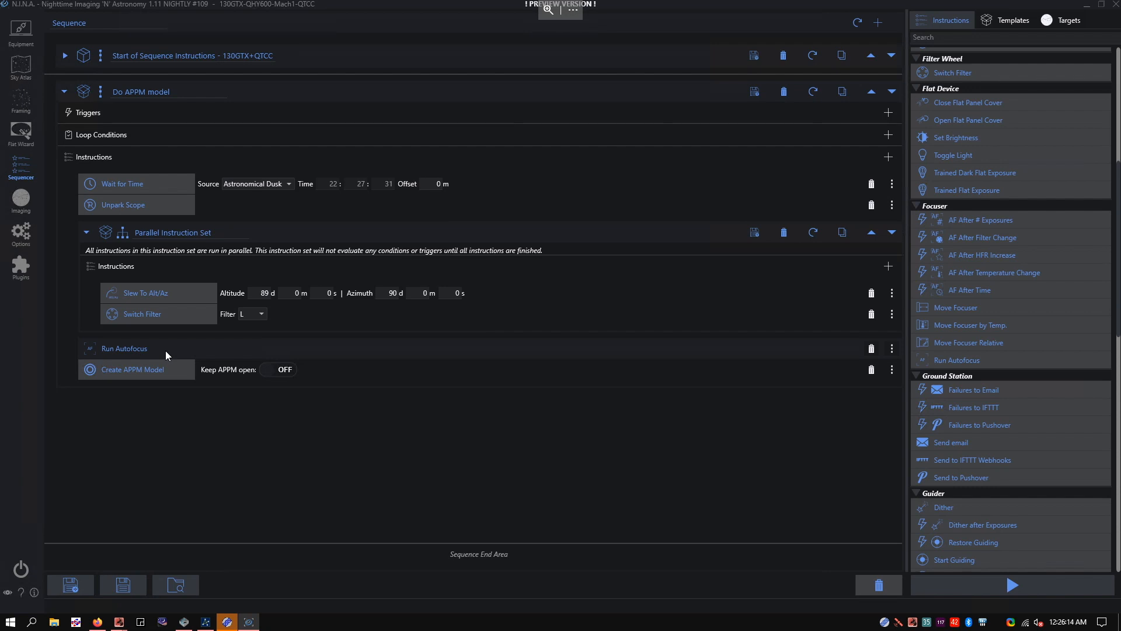
{"action": "left_click", "coordinate": [871, 348]}
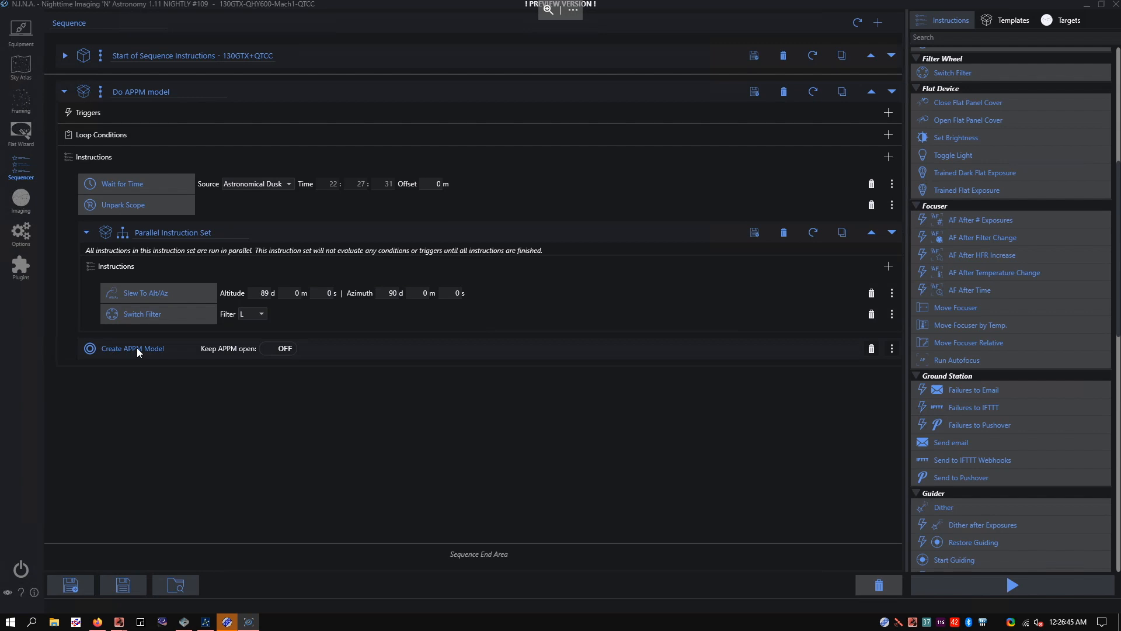
Step: Add the Narrowband Target template below the Do APPM model set and assign Elephant's Trunk Nebula as its target
{"action": "left_click", "coordinate": [1006, 21]}
{"action": "left_click_drag", "start_coordinate": [993, 329], "coordinate": [612, 409]}
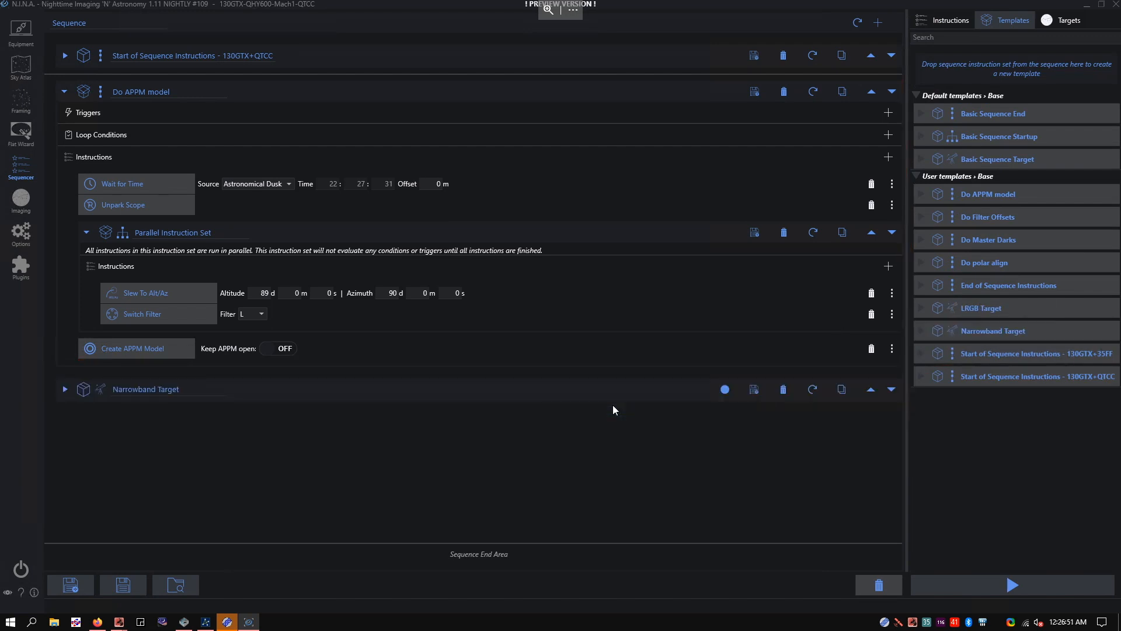
{"action": "left_click", "coordinate": [65, 390]}
{"action": "left_click", "coordinate": [65, 391]}
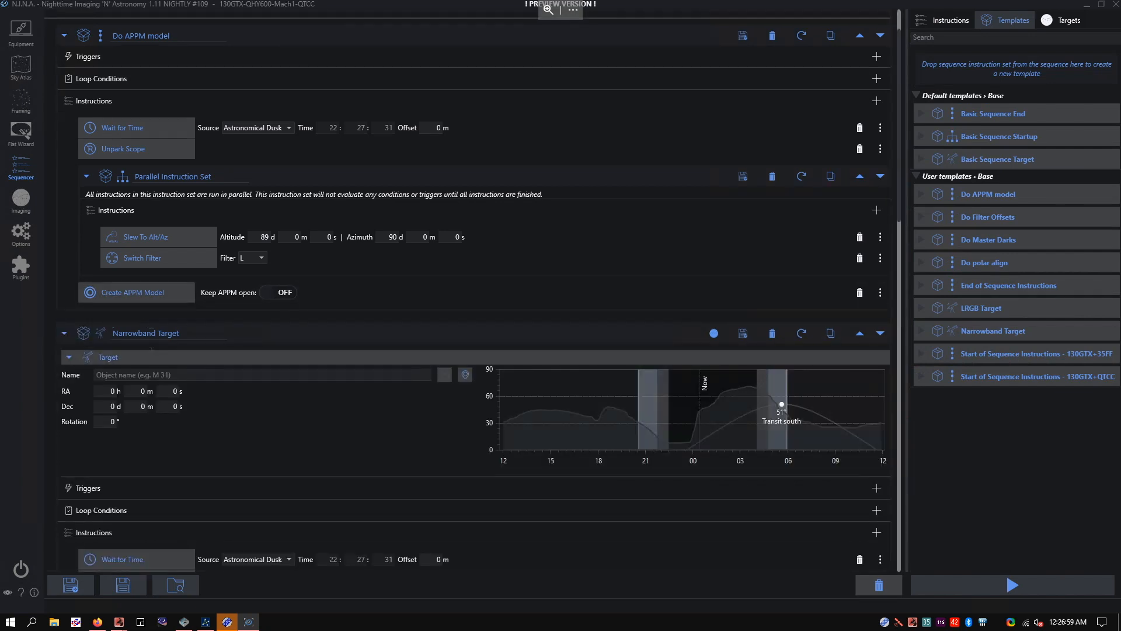
{"action": "left_click", "coordinate": [1067, 20]}
{"action": "left_click_drag", "start_coordinate": [991, 254], "coordinate": [341, 329]}
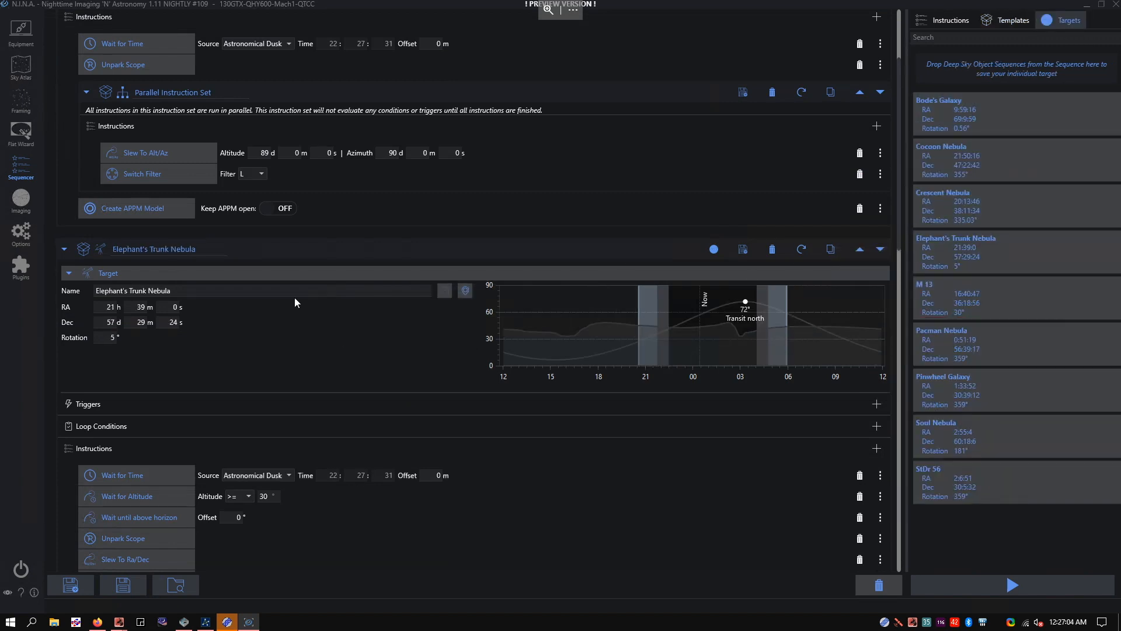
Step: Review the Elephant's Trunk Nebula set's target data, triggers and instructions, and delete the set from the sequence
{"action": "scroll", "coordinate": [369, 229], "scroll_direction": "up", "scroll_amount": 3}
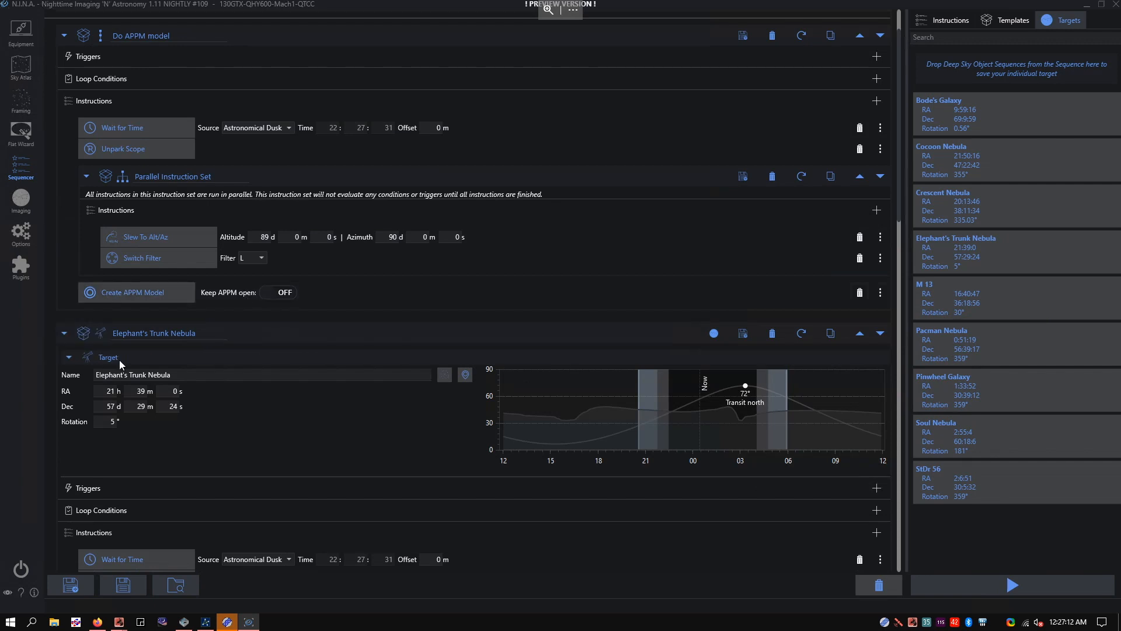
{"action": "scroll", "coordinate": [120, 362], "scroll_direction": "down", "scroll_amount": 4}
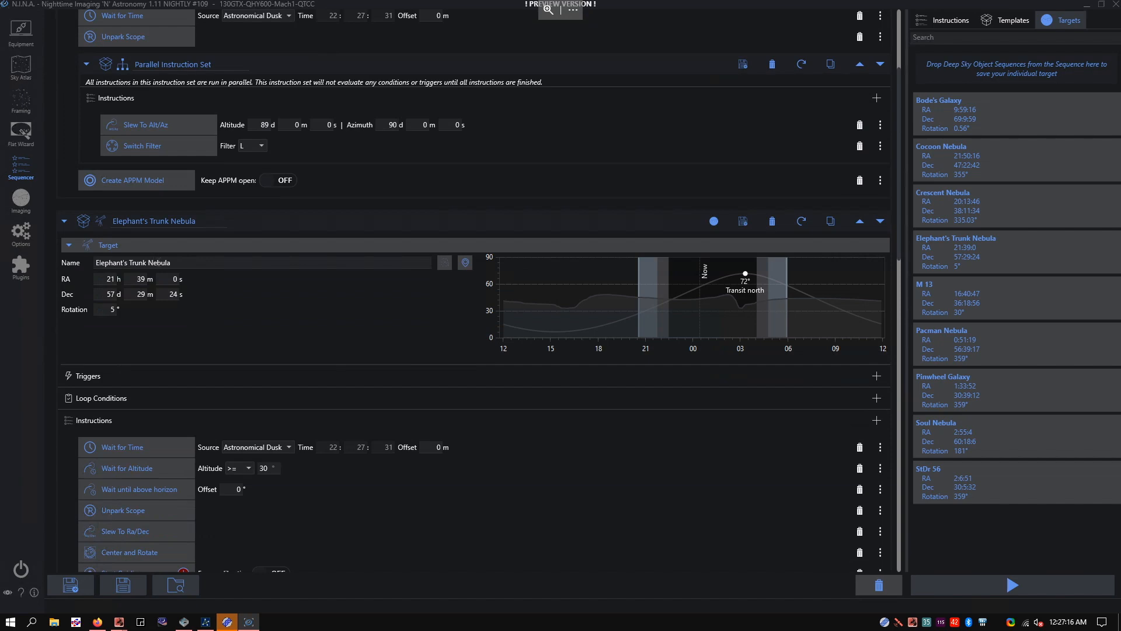
{"action": "scroll", "coordinate": [231, 338], "scroll_direction": "down", "scroll_amount": 9}
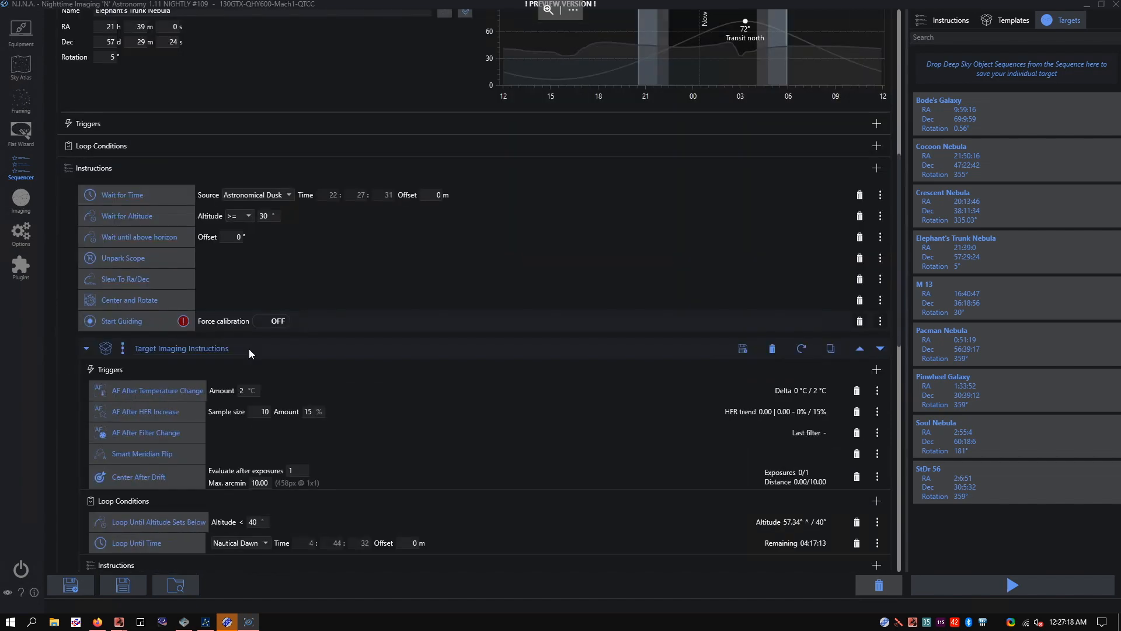
{"action": "scroll", "coordinate": [249, 349], "scroll_direction": "down", "scroll_amount": 14}
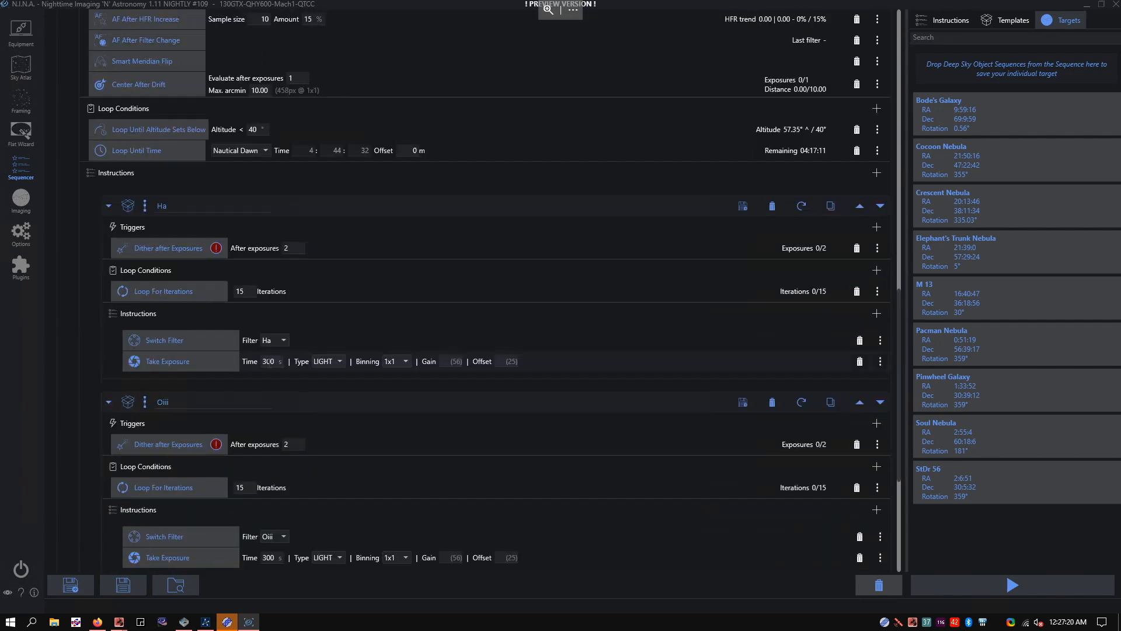
{"action": "scroll", "coordinate": [265, 355], "scroll_direction": "up", "scroll_amount": 16}
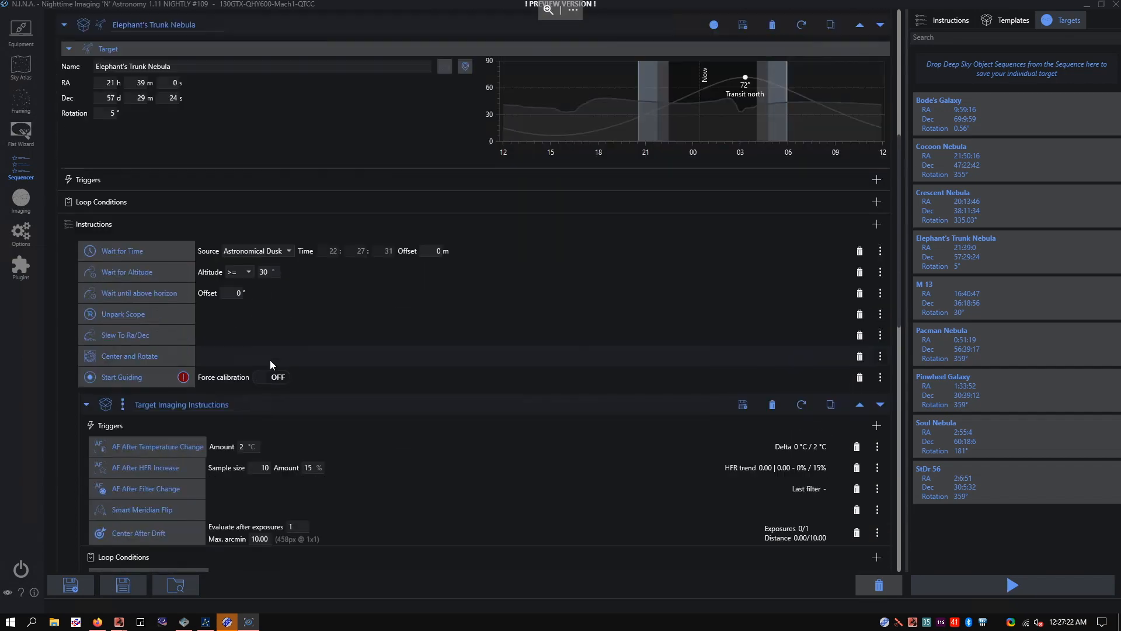
{"action": "scroll", "coordinate": [270, 359], "scroll_direction": "up", "scroll_amount": 9}
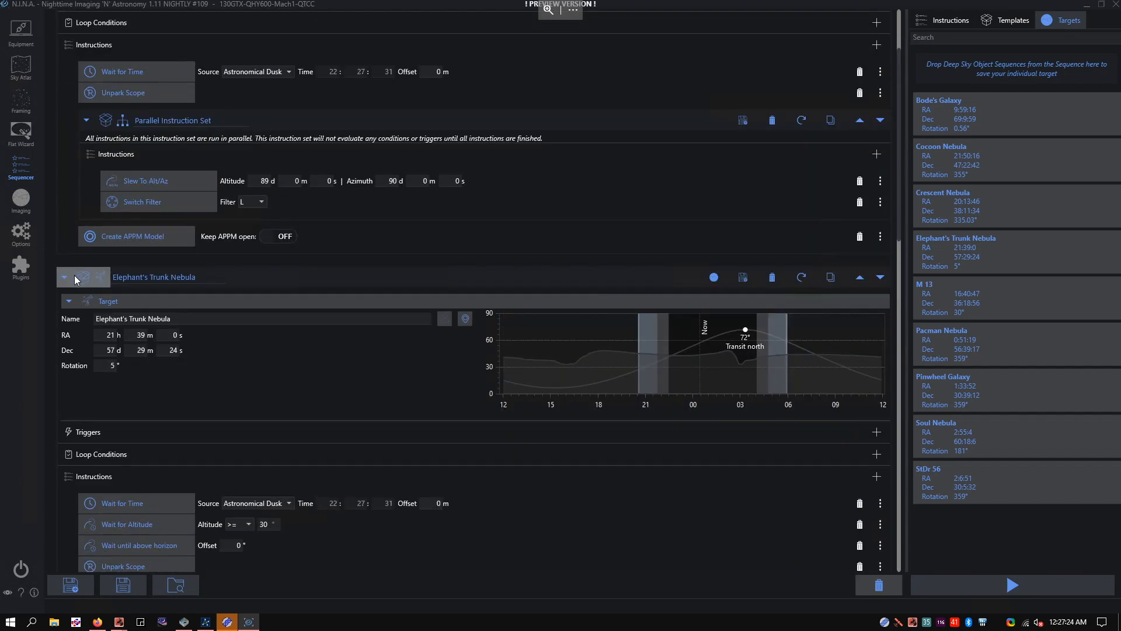
{"action": "left_click", "coordinate": [773, 277]}
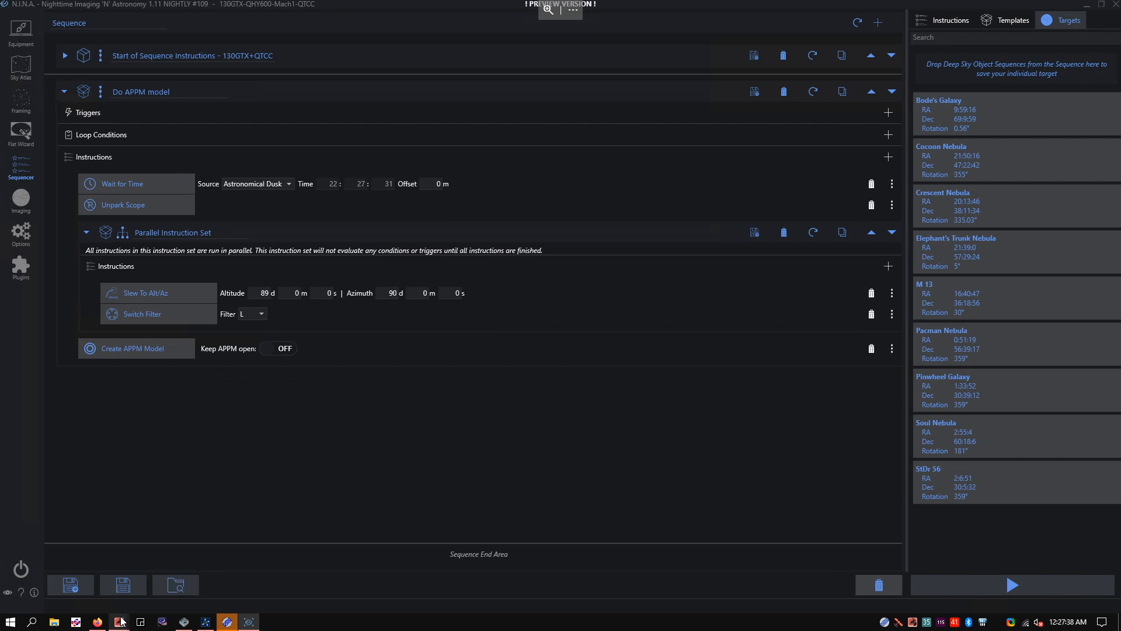
Step: Bring up the Astro-Physics 3D Scope View window and start running the sequence with the Do APPM model set
{"action": "mouse_move", "coordinate": [114, 622]}
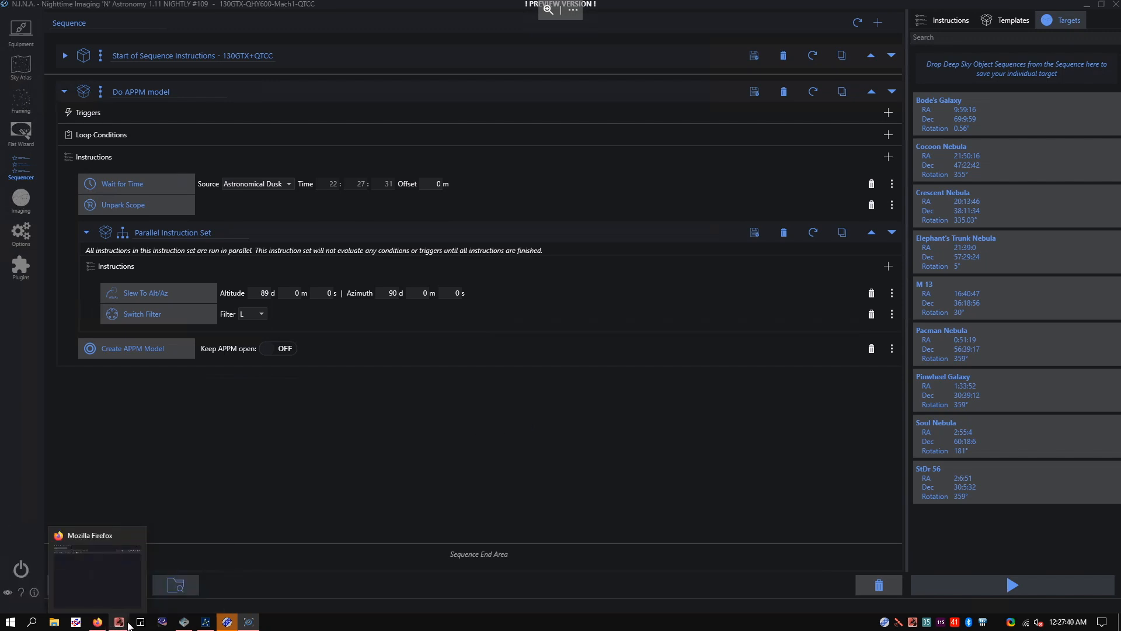
{"action": "left_click", "coordinate": [173, 584]}
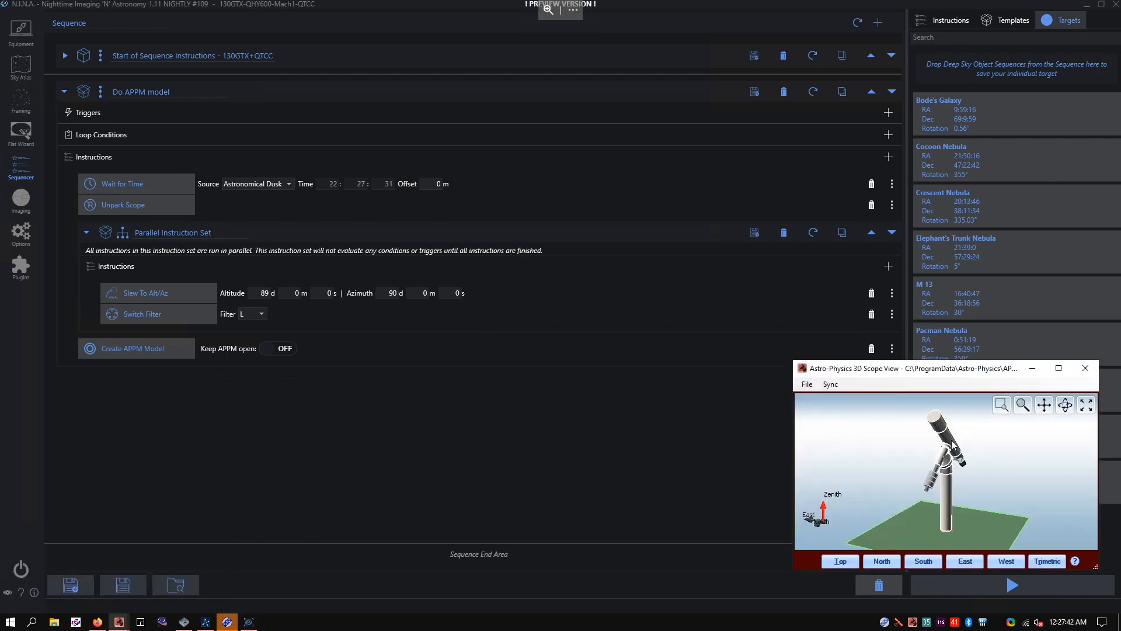
{"action": "left_click", "coordinate": [972, 584]}
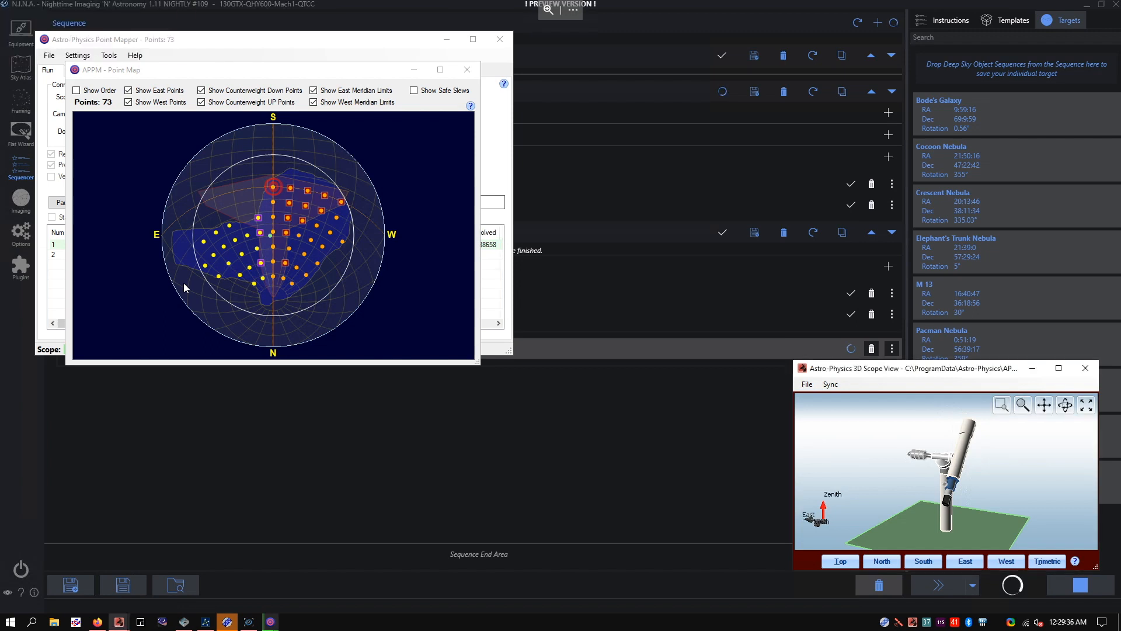
{"action": "left_click_drag", "start_coordinate": [264, 166], "coordinate": [557, 152]}
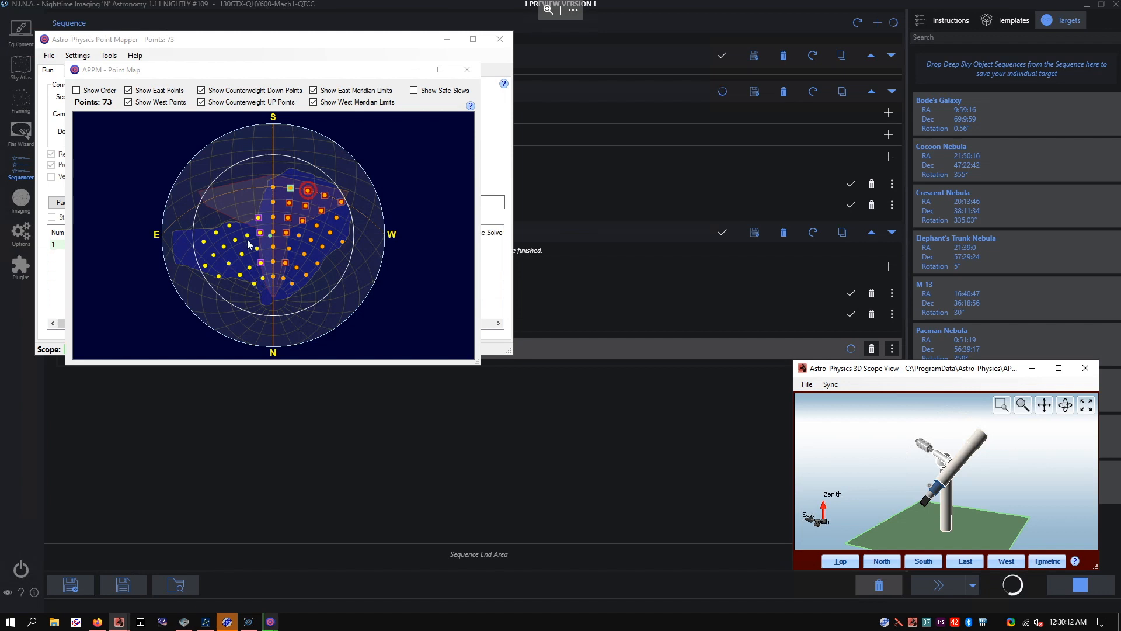
{"action": "left_click_drag", "start_coordinate": [259, 164], "coordinate": [495, 147]}
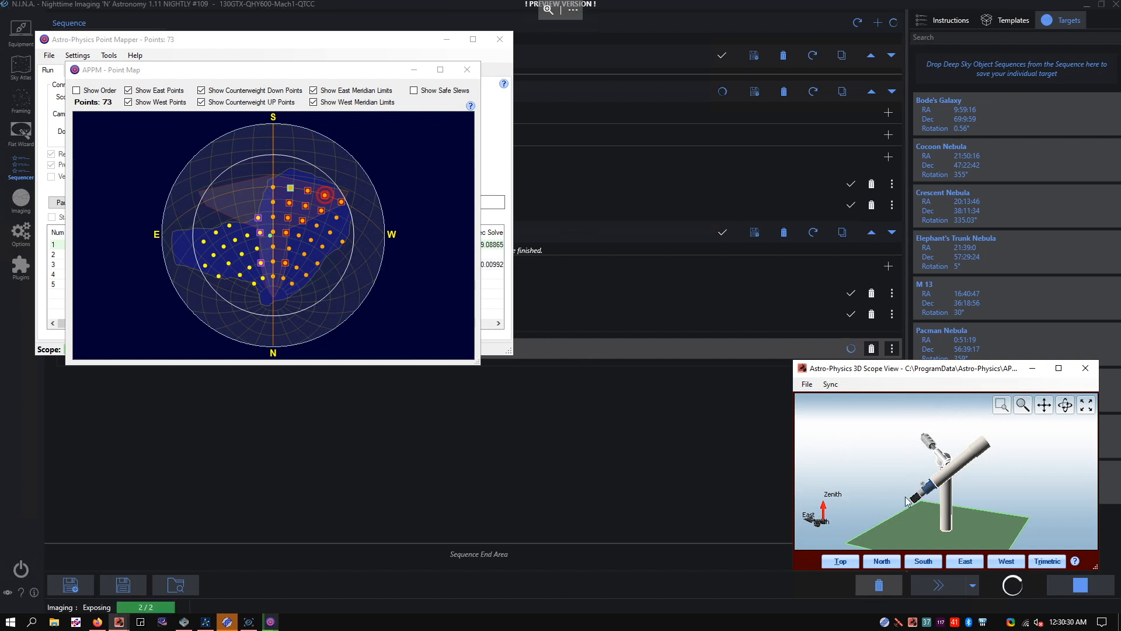
Step: Orbit the 3D Scope View around the pier to watch the mount slew between measurement points
{"action": "left_click_drag", "start_coordinate": [891, 489], "coordinate": [899, 490]}
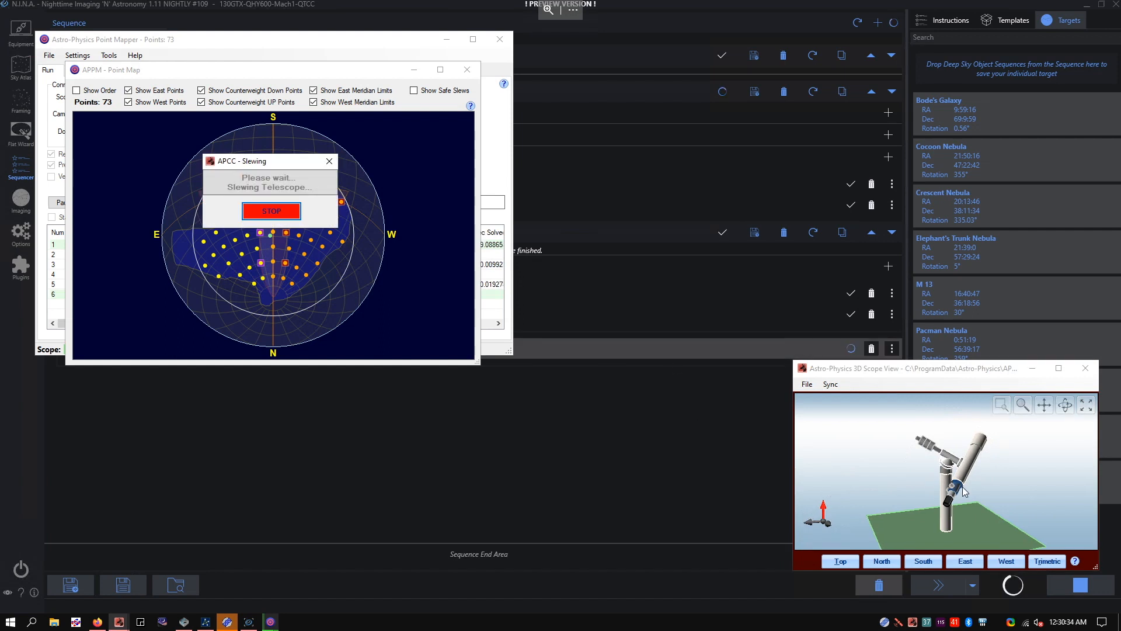
{"action": "left_click_drag", "start_coordinate": [886, 486], "coordinate": [955, 491]}
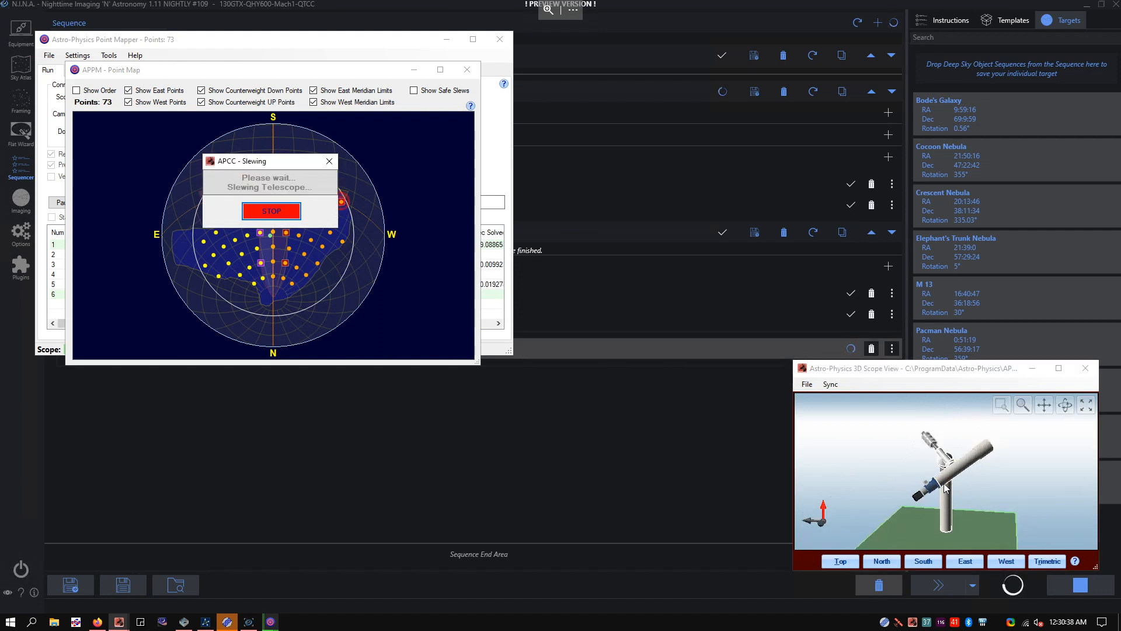
{"action": "mouse_move", "coordinate": [881, 460]}
{"action": "left_mouse_down"}
{"action": "mouse_move", "coordinate": [871, 459]}
{"action": "mouse_move", "coordinate": [928, 476]}
{"action": "mouse_move", "coordinate": [873, 467]}
{"action": "left_mouse_up"}
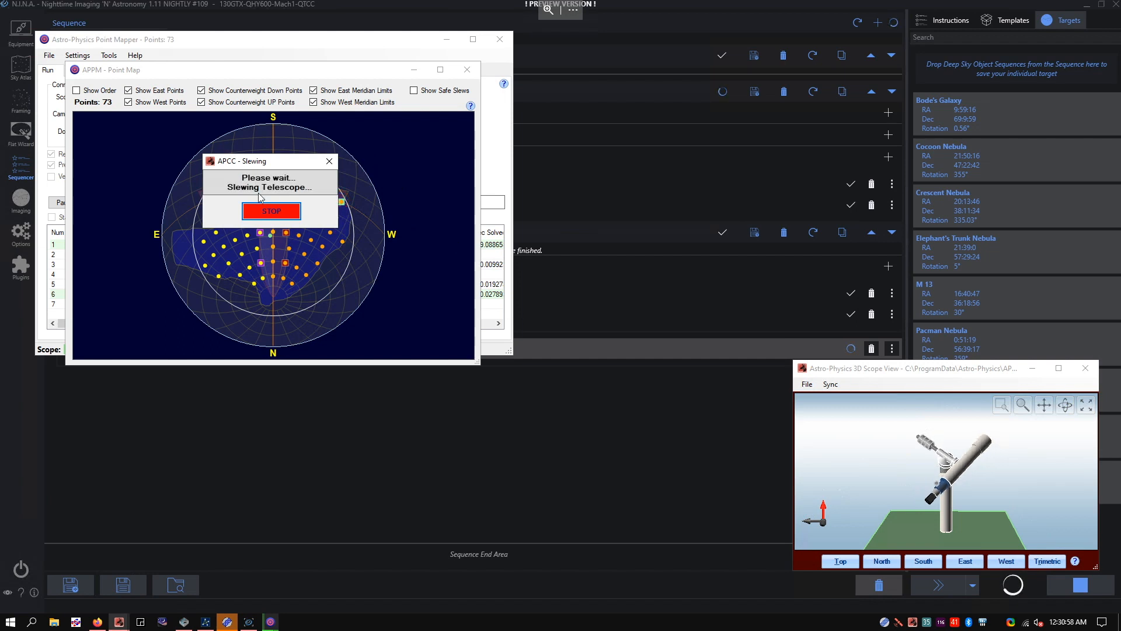
Step: Rearrange the APPM Point Map and Point Mapper windows to show the map and the measurement results list together
{"action": "left_click_drag", "start_coordinate": [153, 73], "coordinate": [567, 6]}
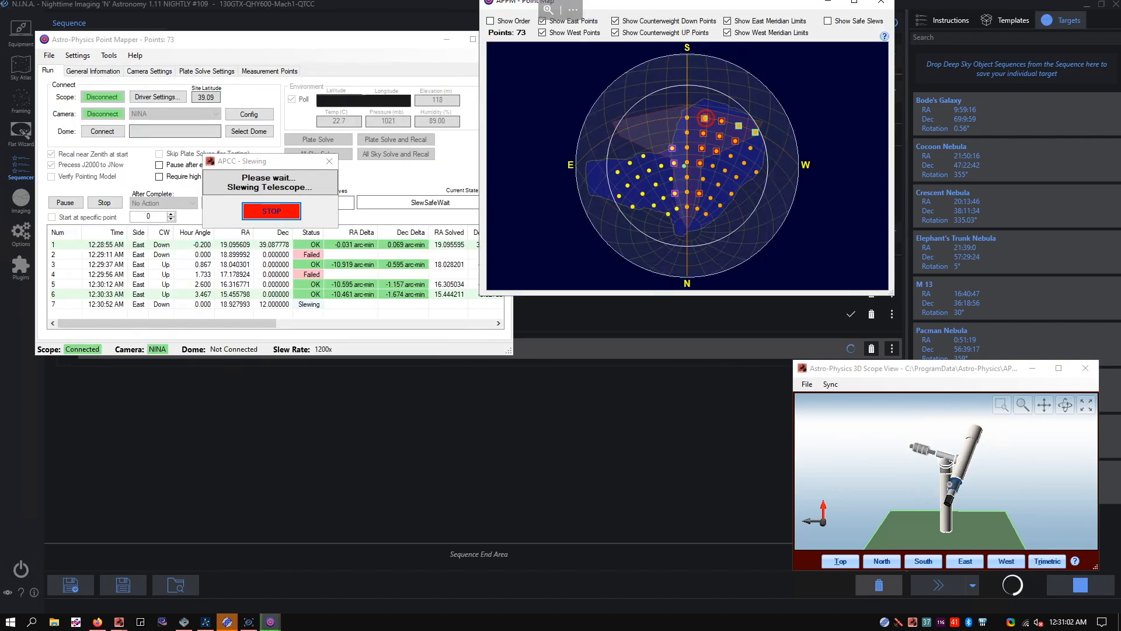
{"action": "left_click_drag", "start_coordinate": [343, 44], "coordinate": [456, 103]}
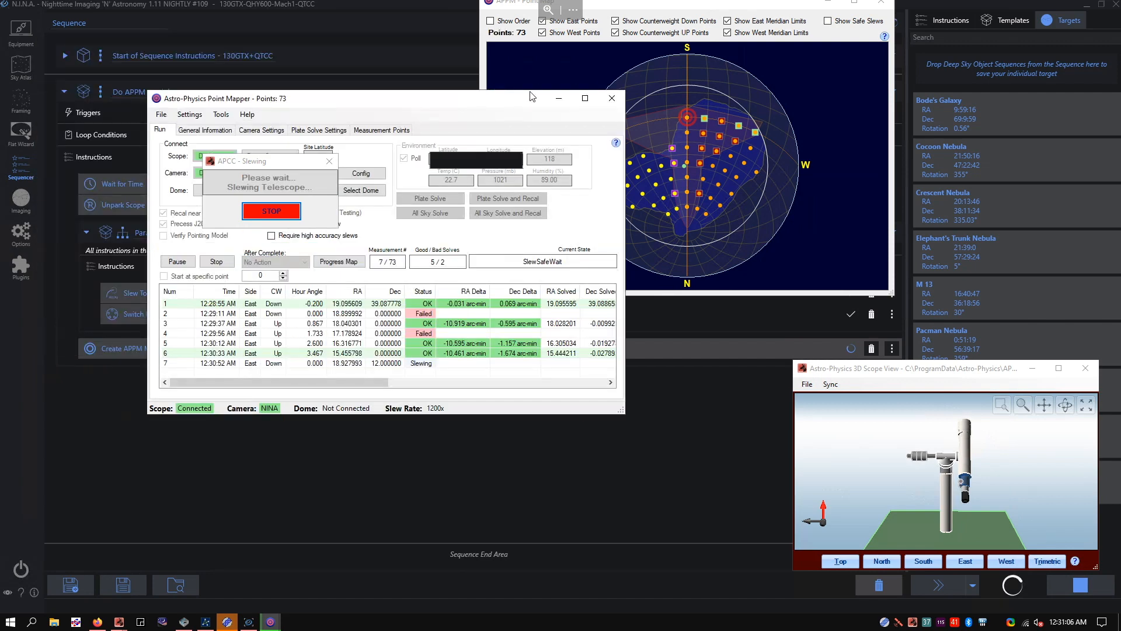
{"action": "left_click", "coordinate": [586, 68]}
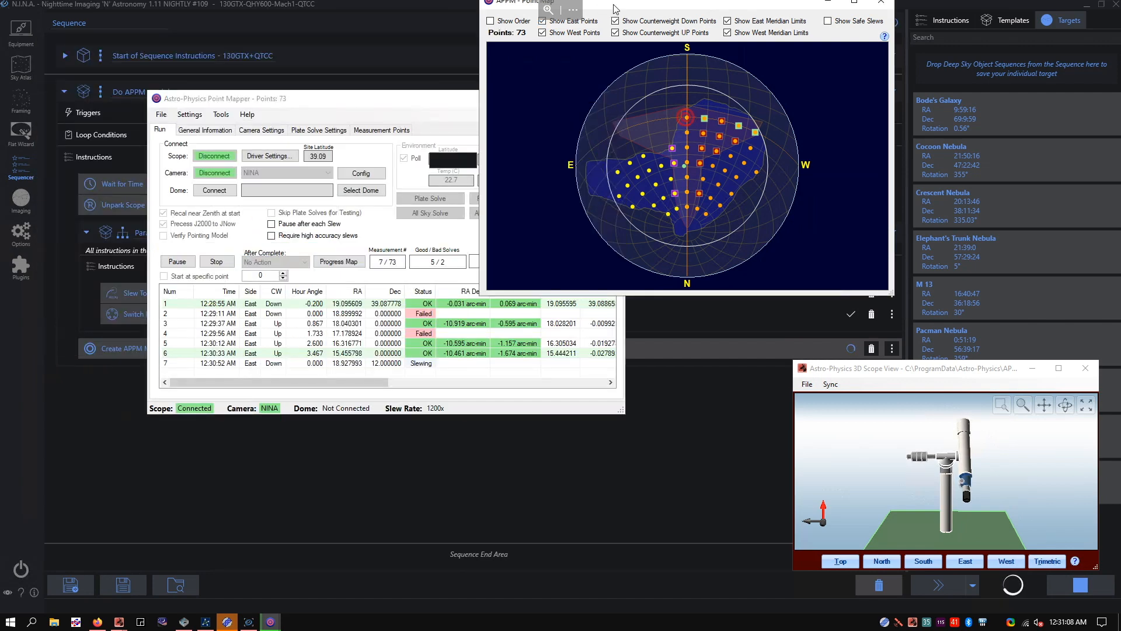
{"action": "left_click_drag", "start_coordinate": [611, 9], "coordinate": [580, 5]}
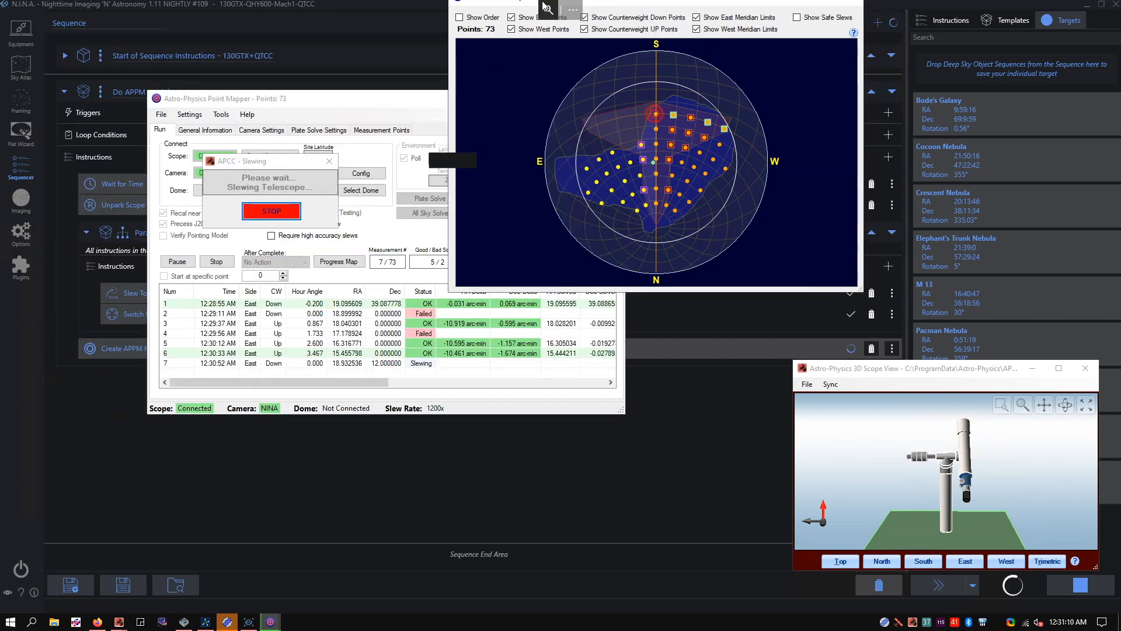
{"action": "left_click_drag", "start_coordinate": [633, 7], "coordinate": [584, 6]}
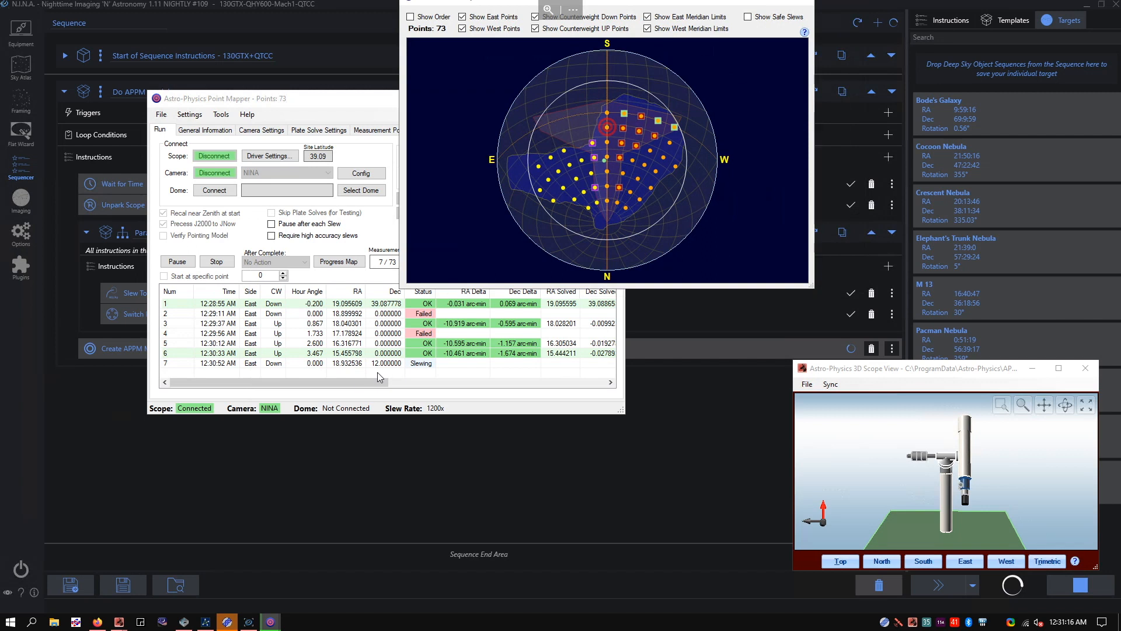